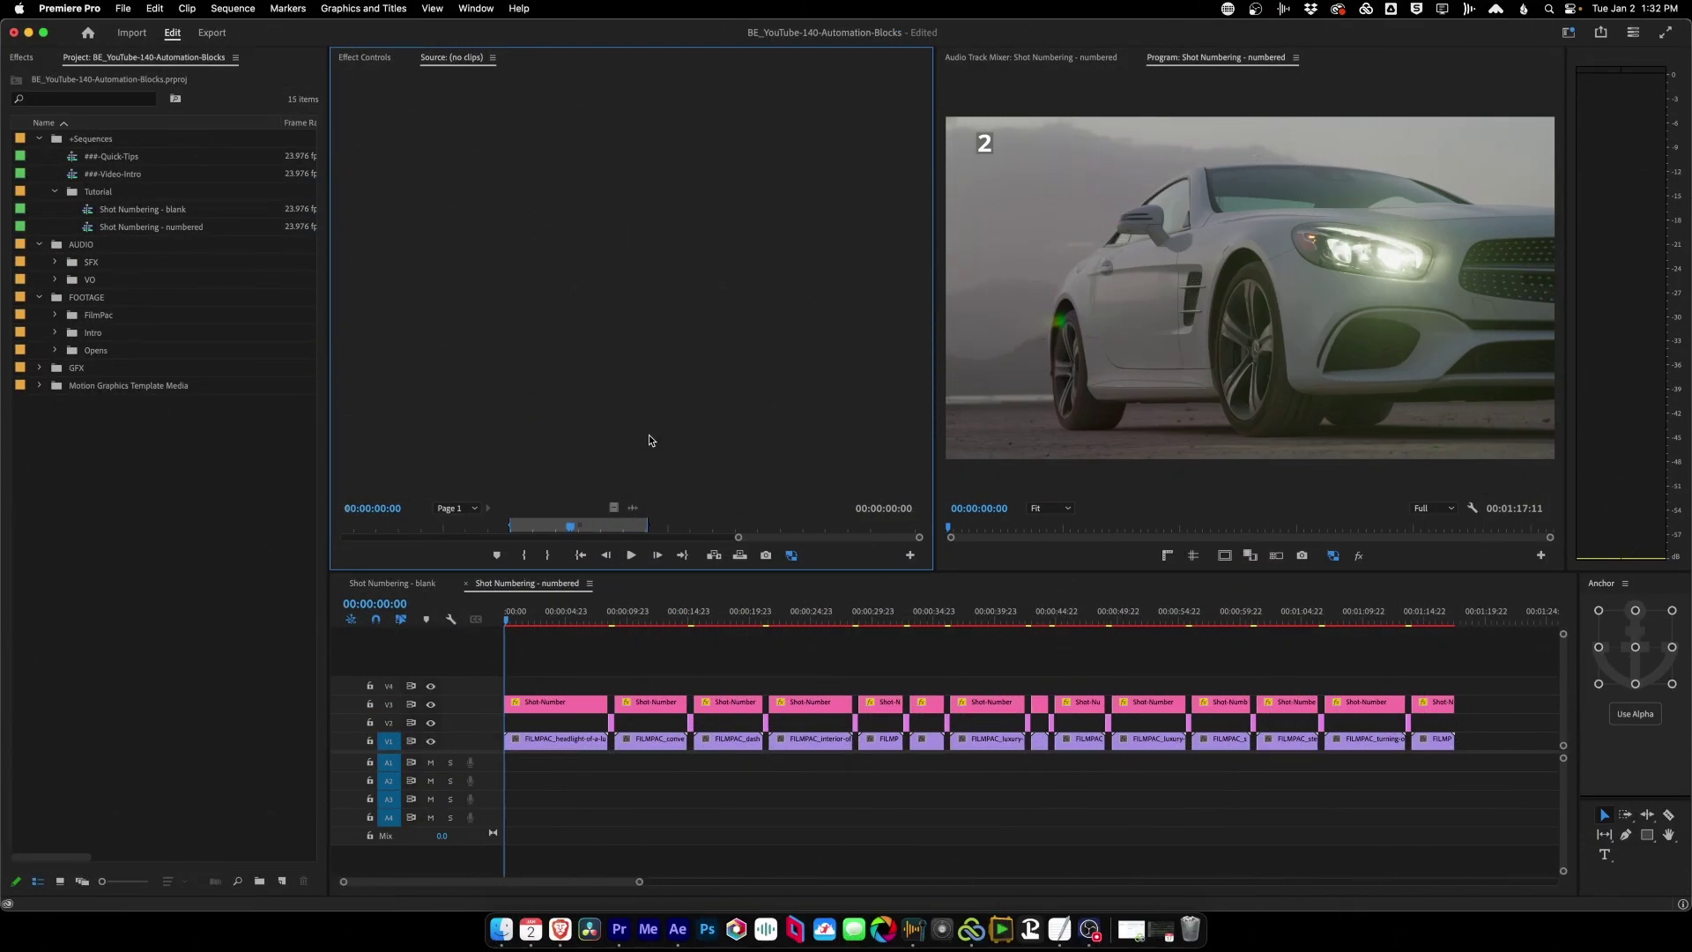
Scrub the numbered sequence from shot 2 through shot 8, checking each number overlay.
left_click(600, 658)
left_click_drag(521, 616, 659, 634)
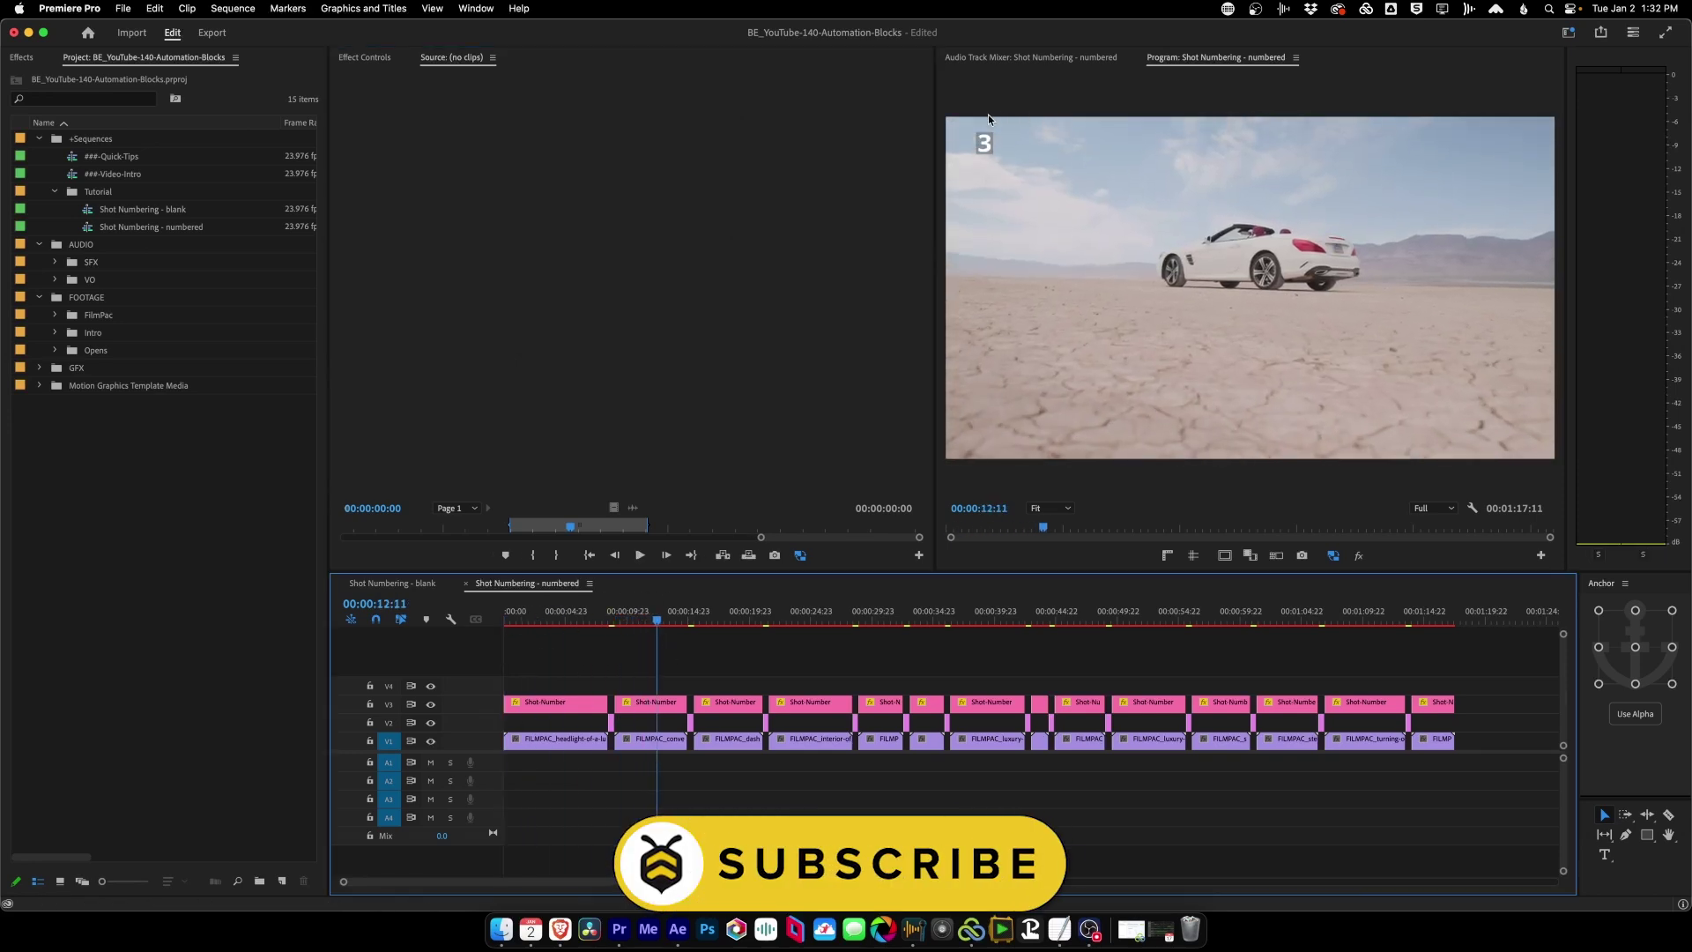
left_click(735, 622)
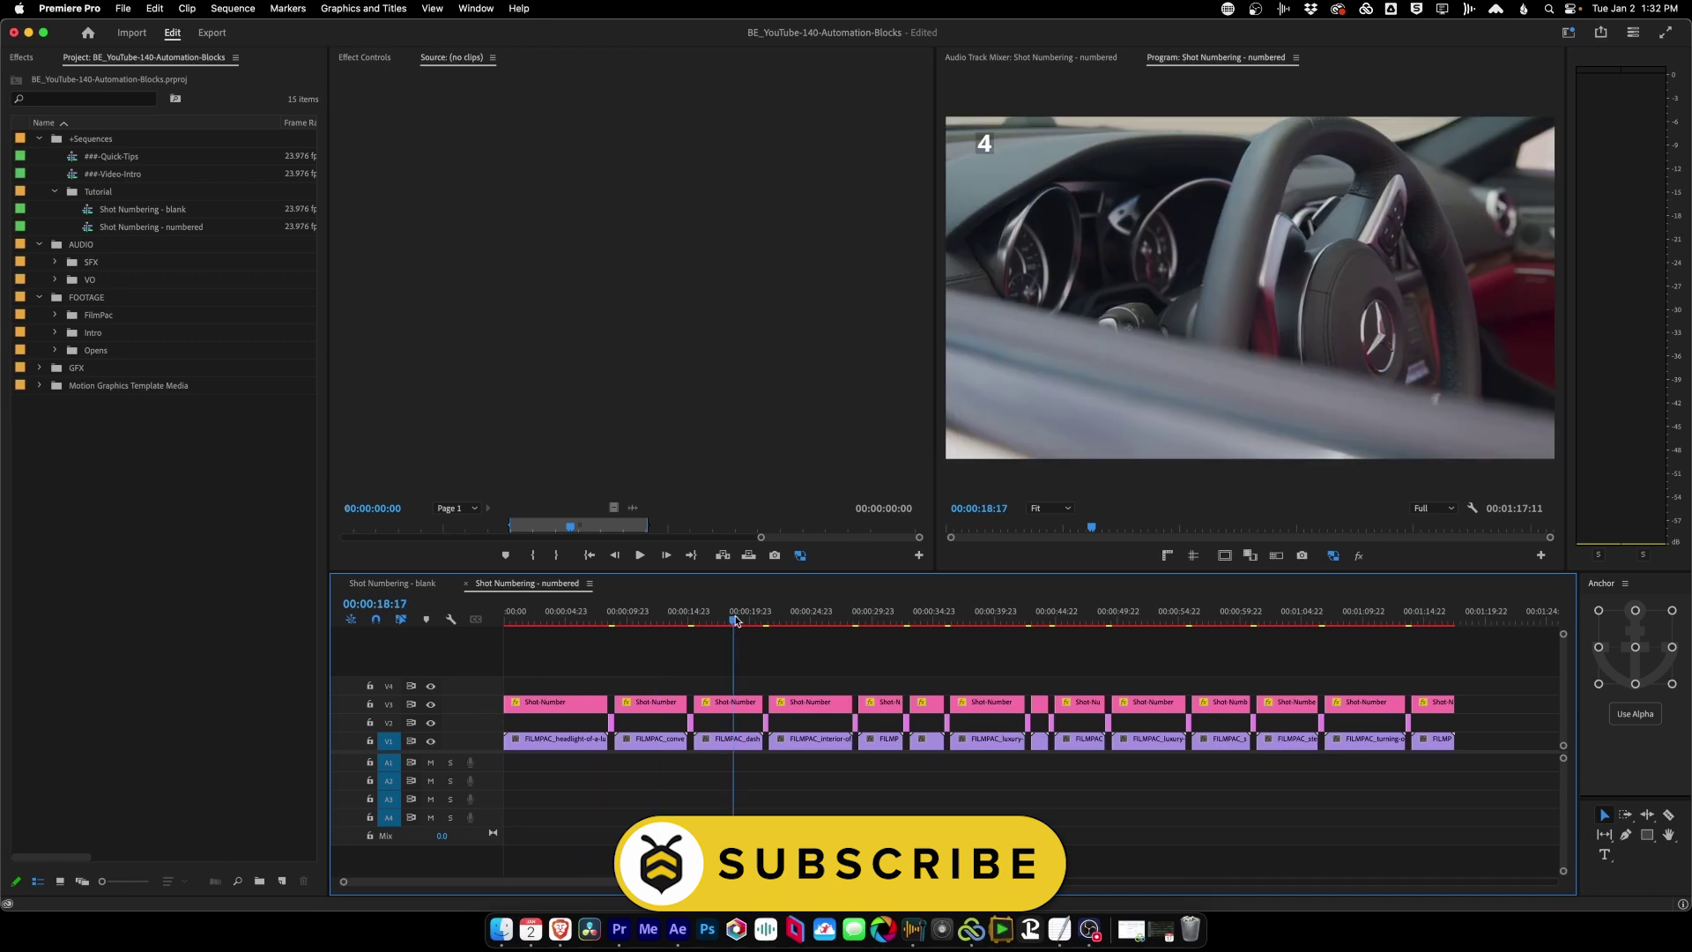
left_click_drag(735, 622, 984, 674)
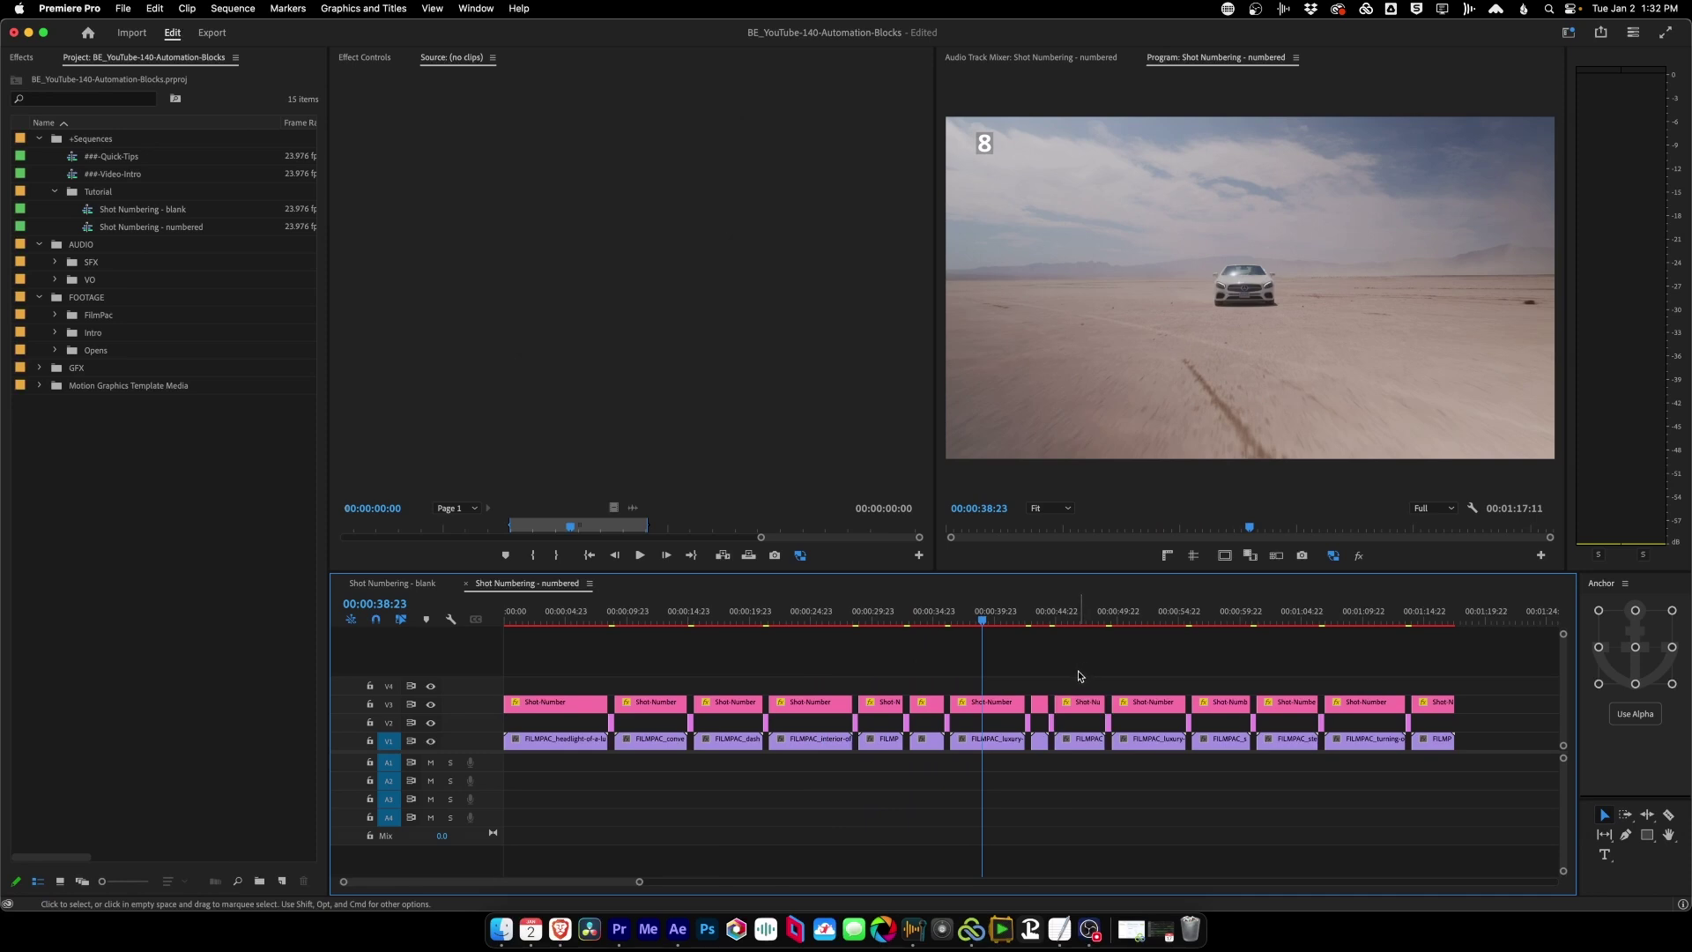
Type a '8' text graphic on the frame and stretch it on V4 to cover shot 8.
left_click(1604, 854)
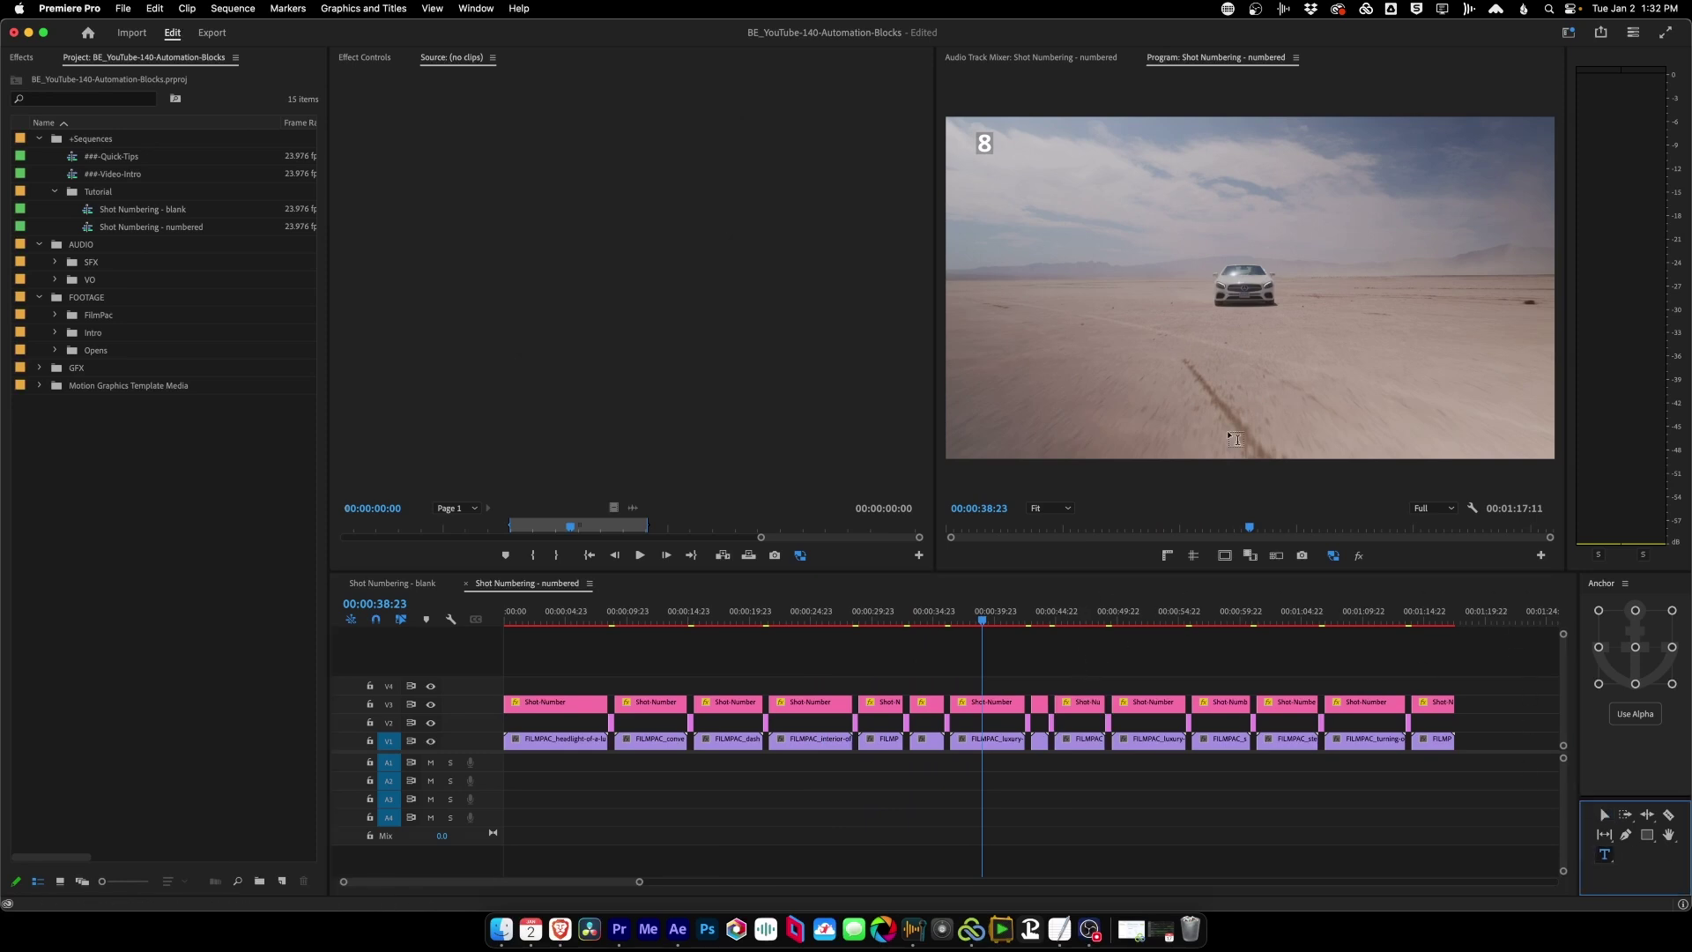
left_click(1042, 151)
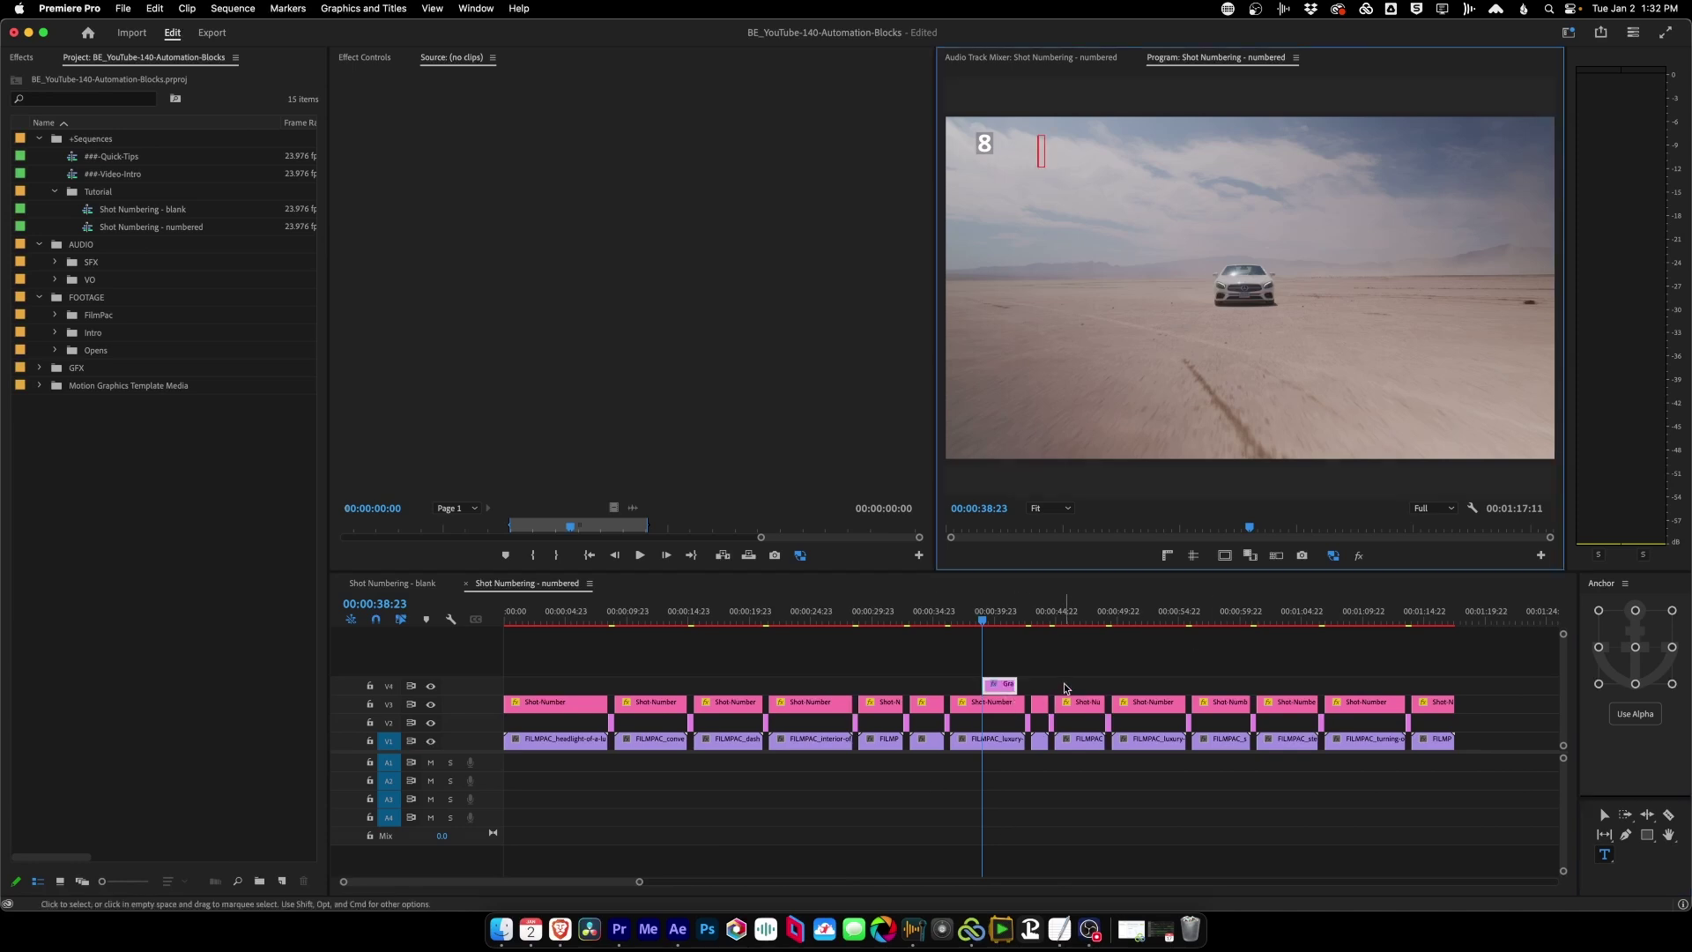
type("8")
left_click(1052, 654)
left_click_drag(1009, 685, 1047, 688)
Change the short duplicate graphic's text to '7' and select both V4 number graphics.
left_click(1040, 686)
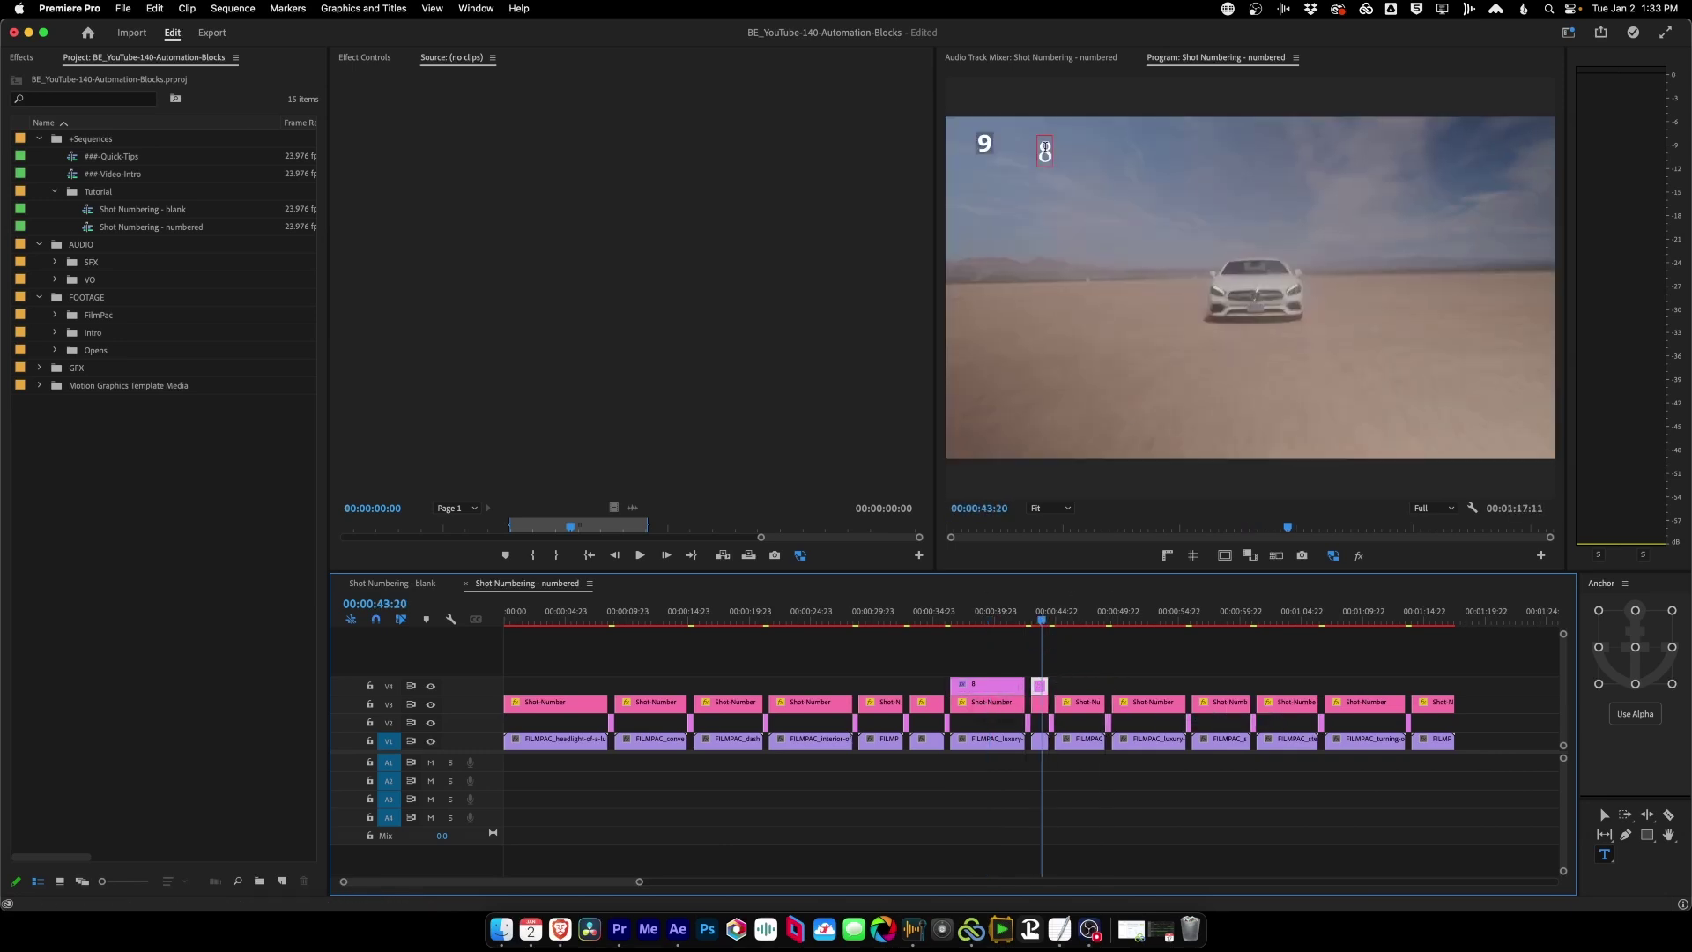
key("BackSpace")
type("7")
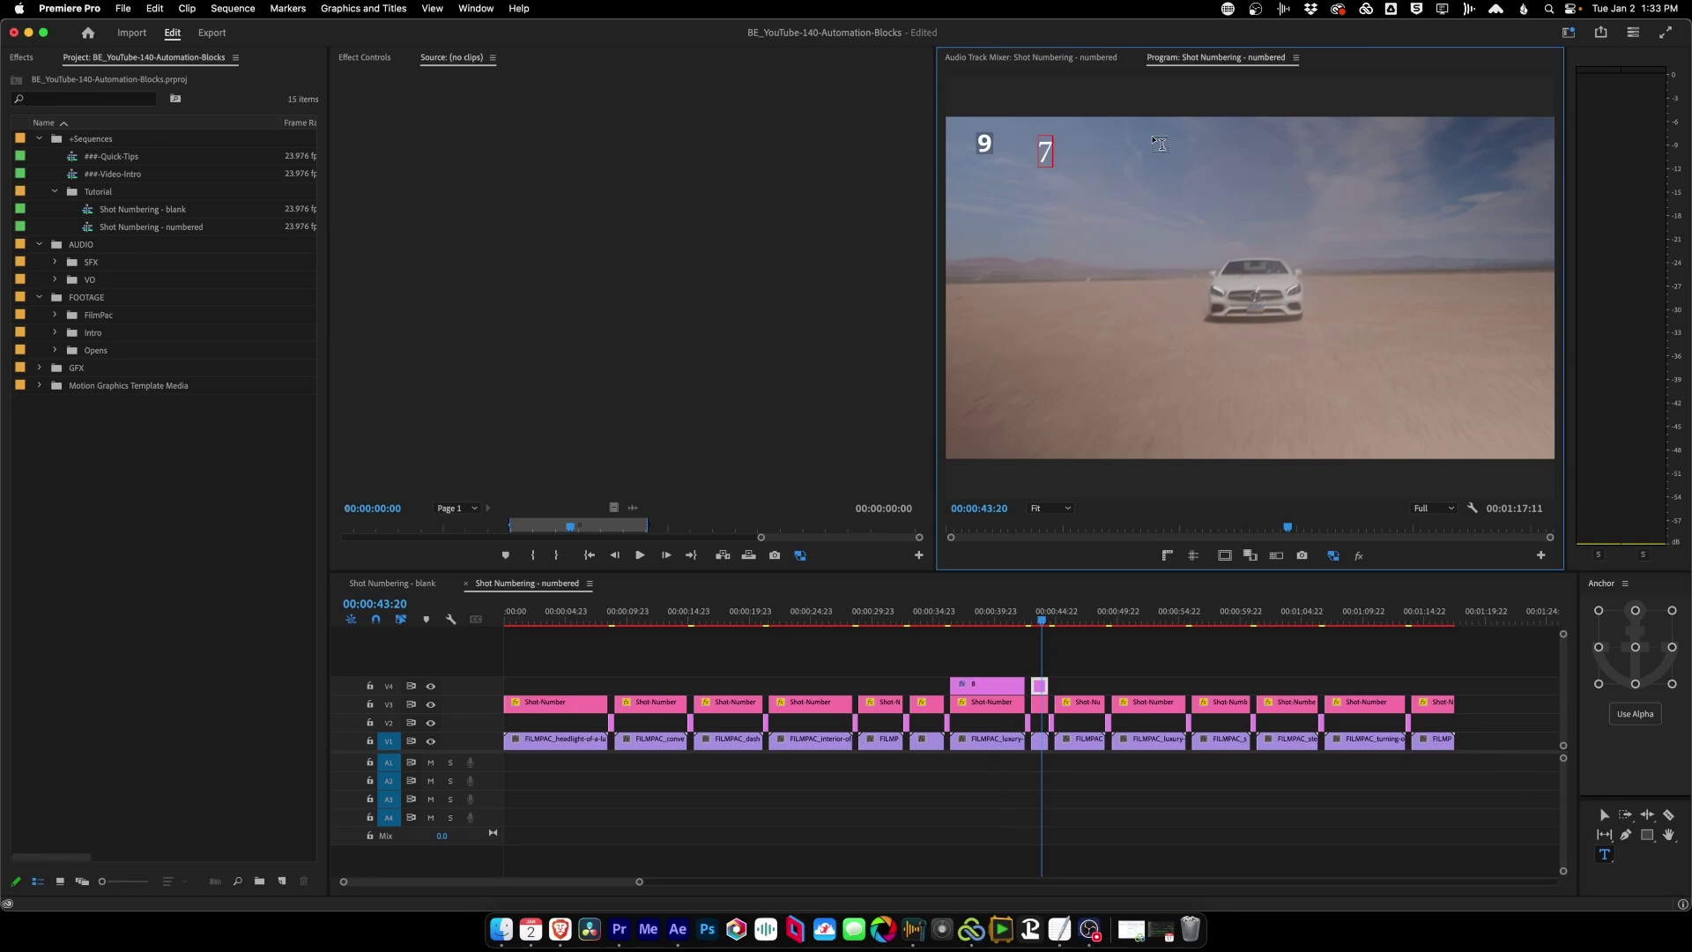
left_click(1100, 670)
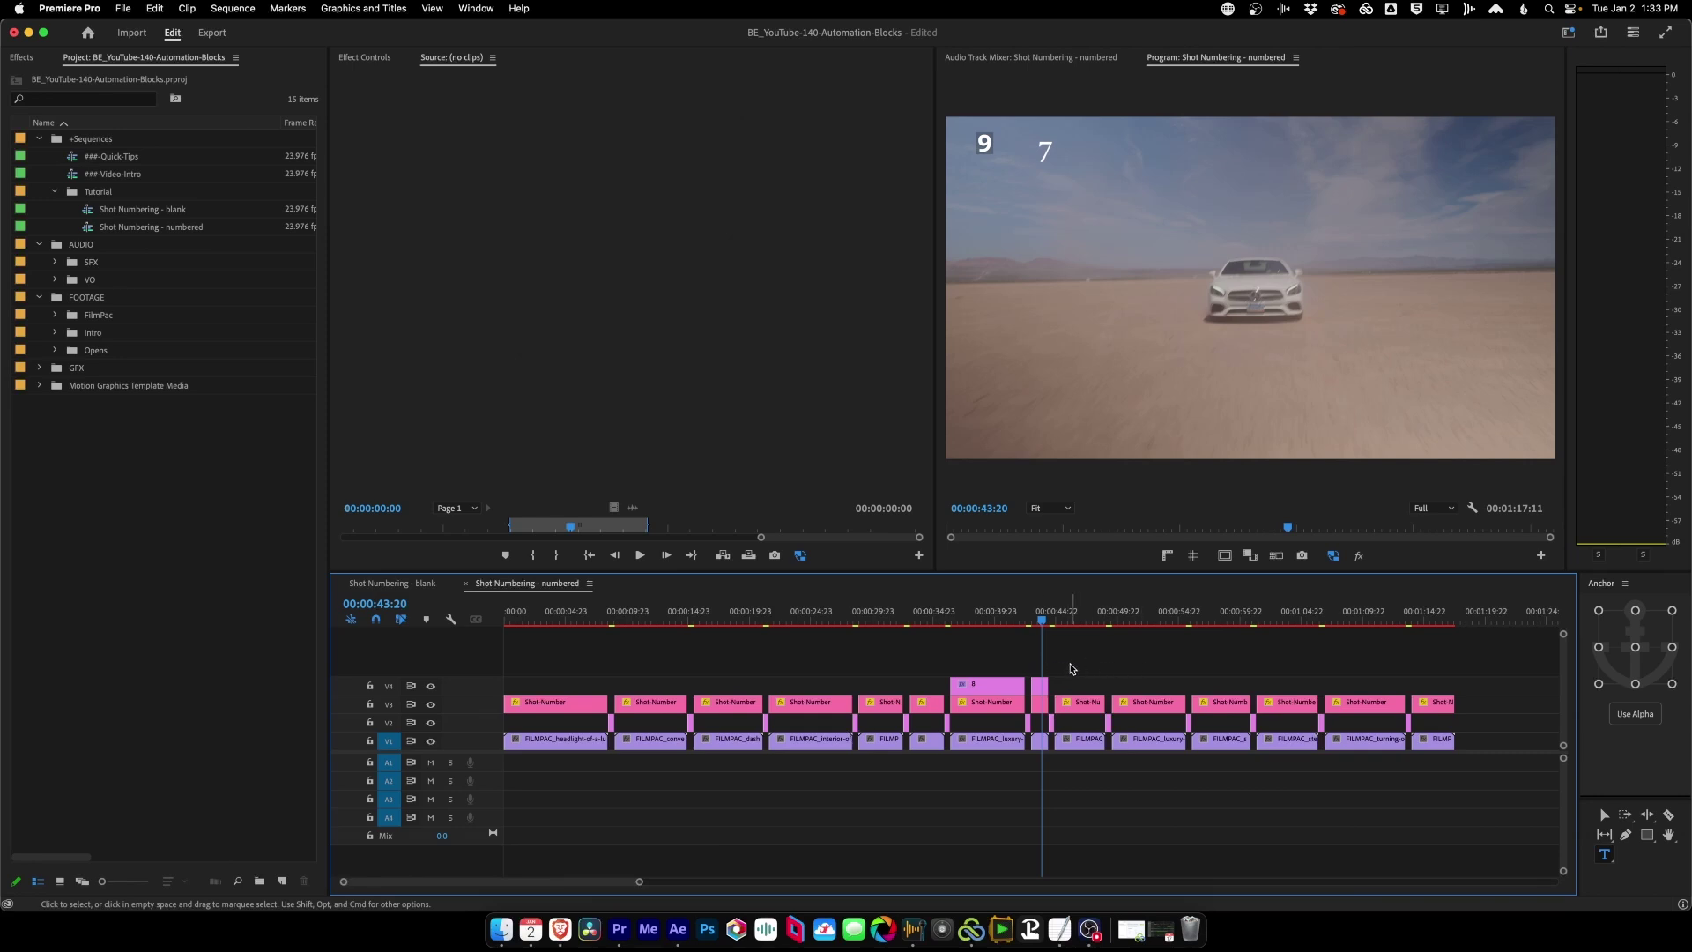
left_click_drag(1112, 659, 942, 683)
Delete the V4 number graphics and the Motion Graphics Template Media bin, then close the numbered sequence.
key("Delete")
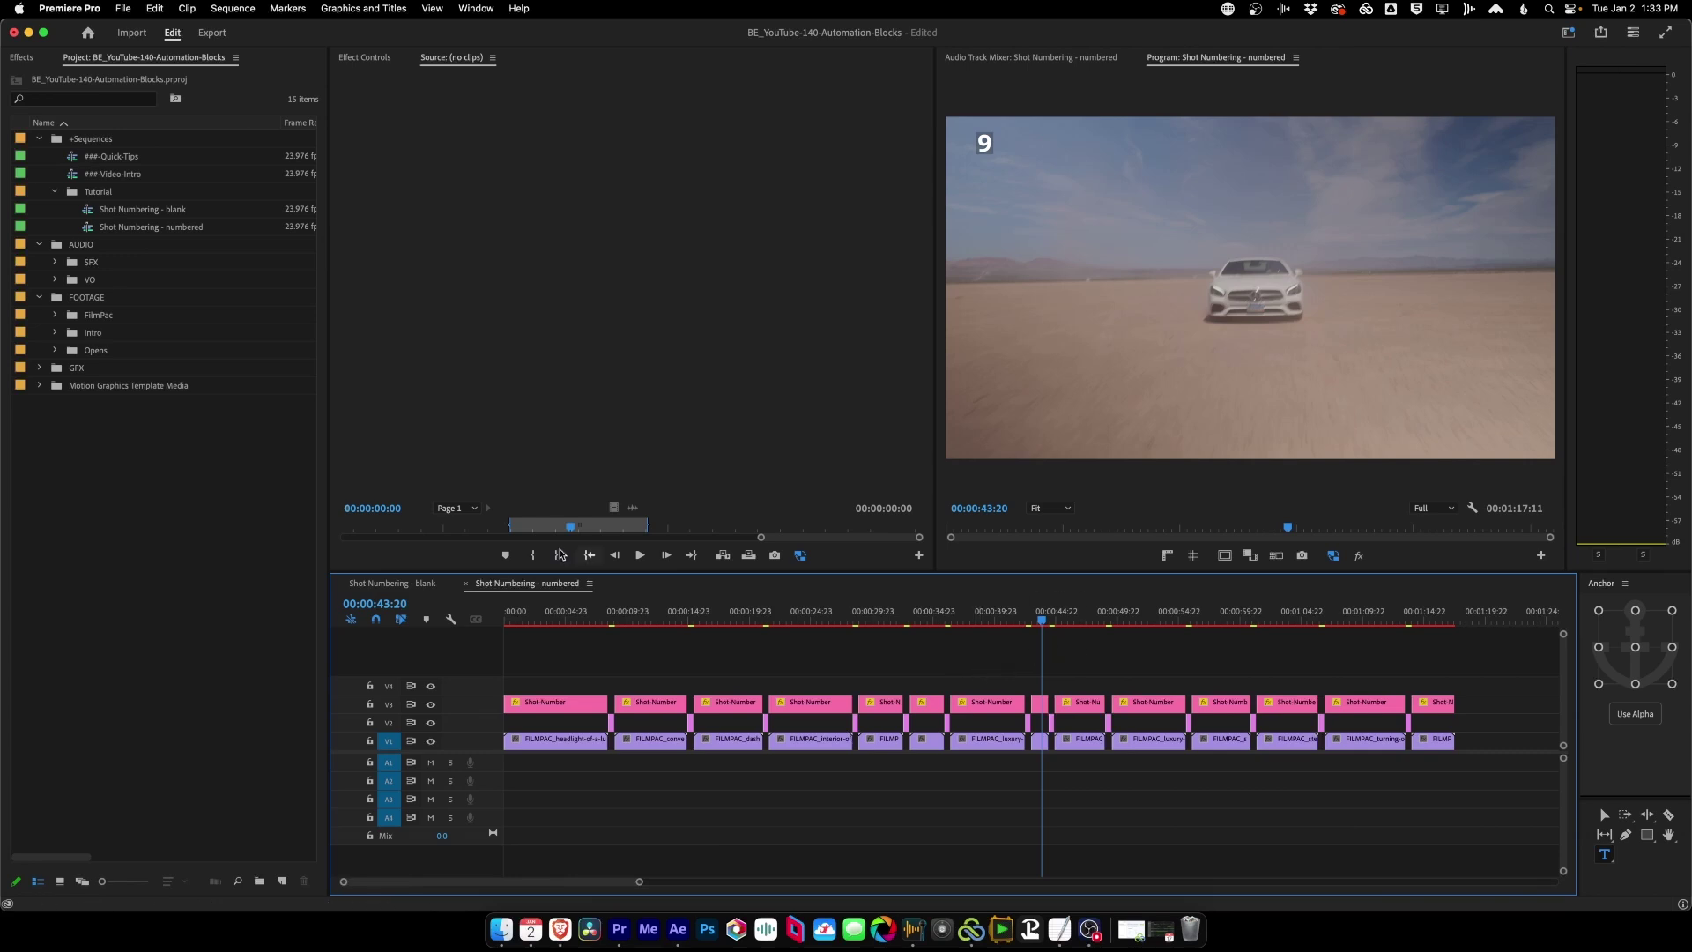
left_click(56, 387)
key("Delete")
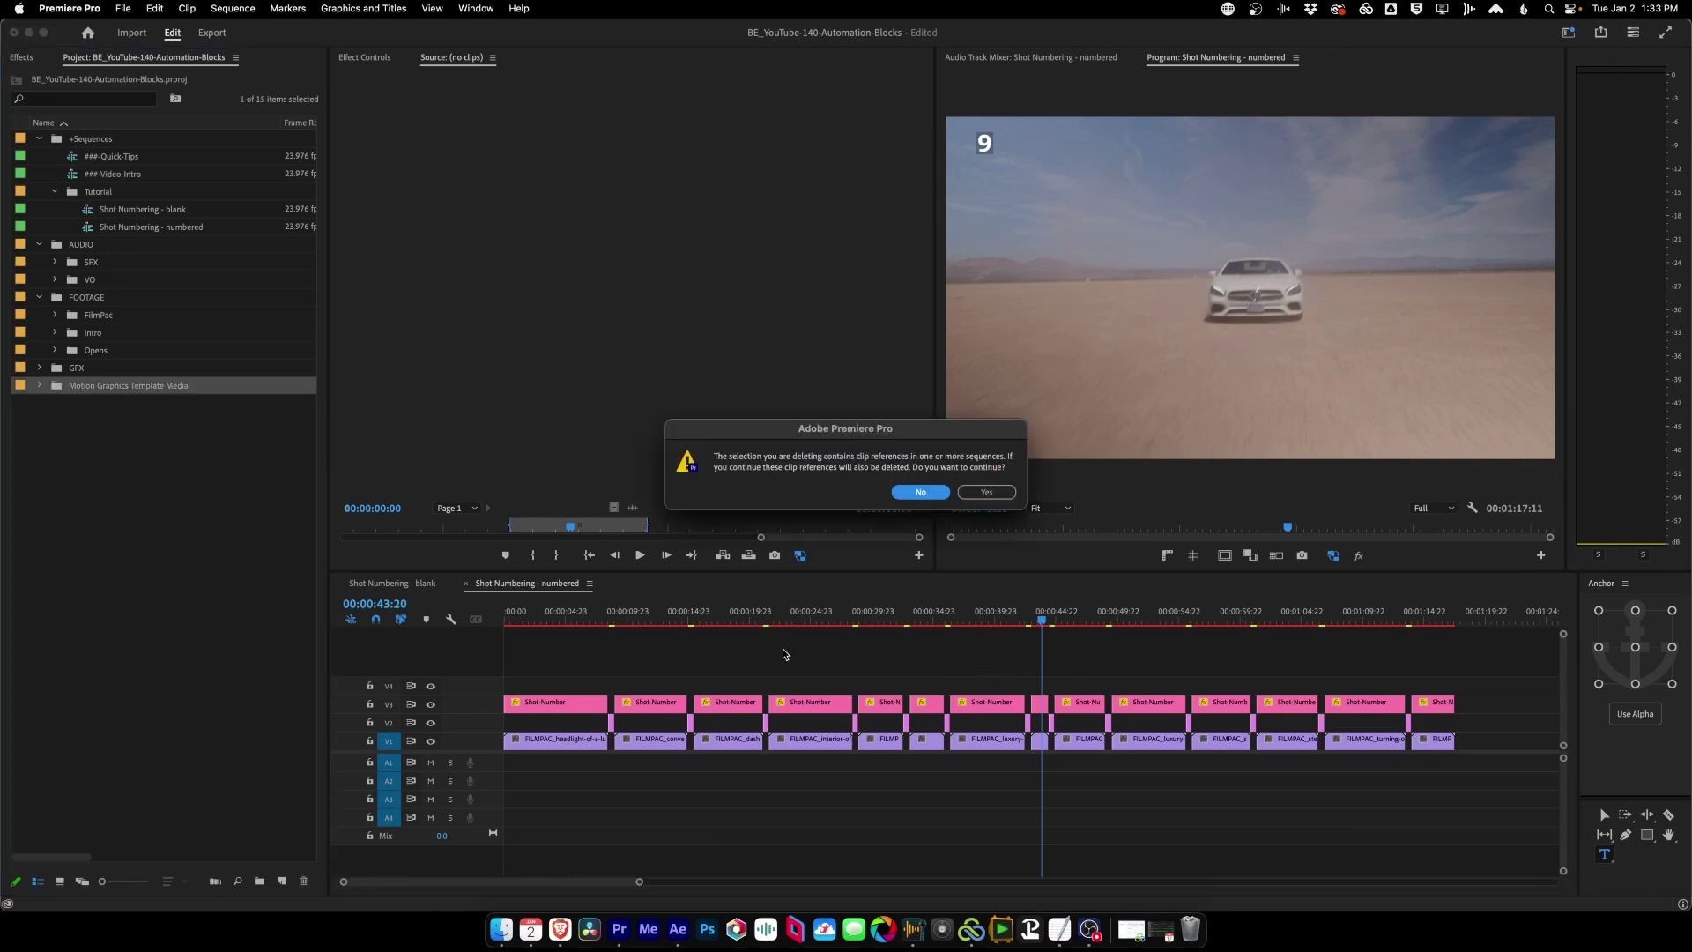
left_click(986, 491)
left_click(887, 663)
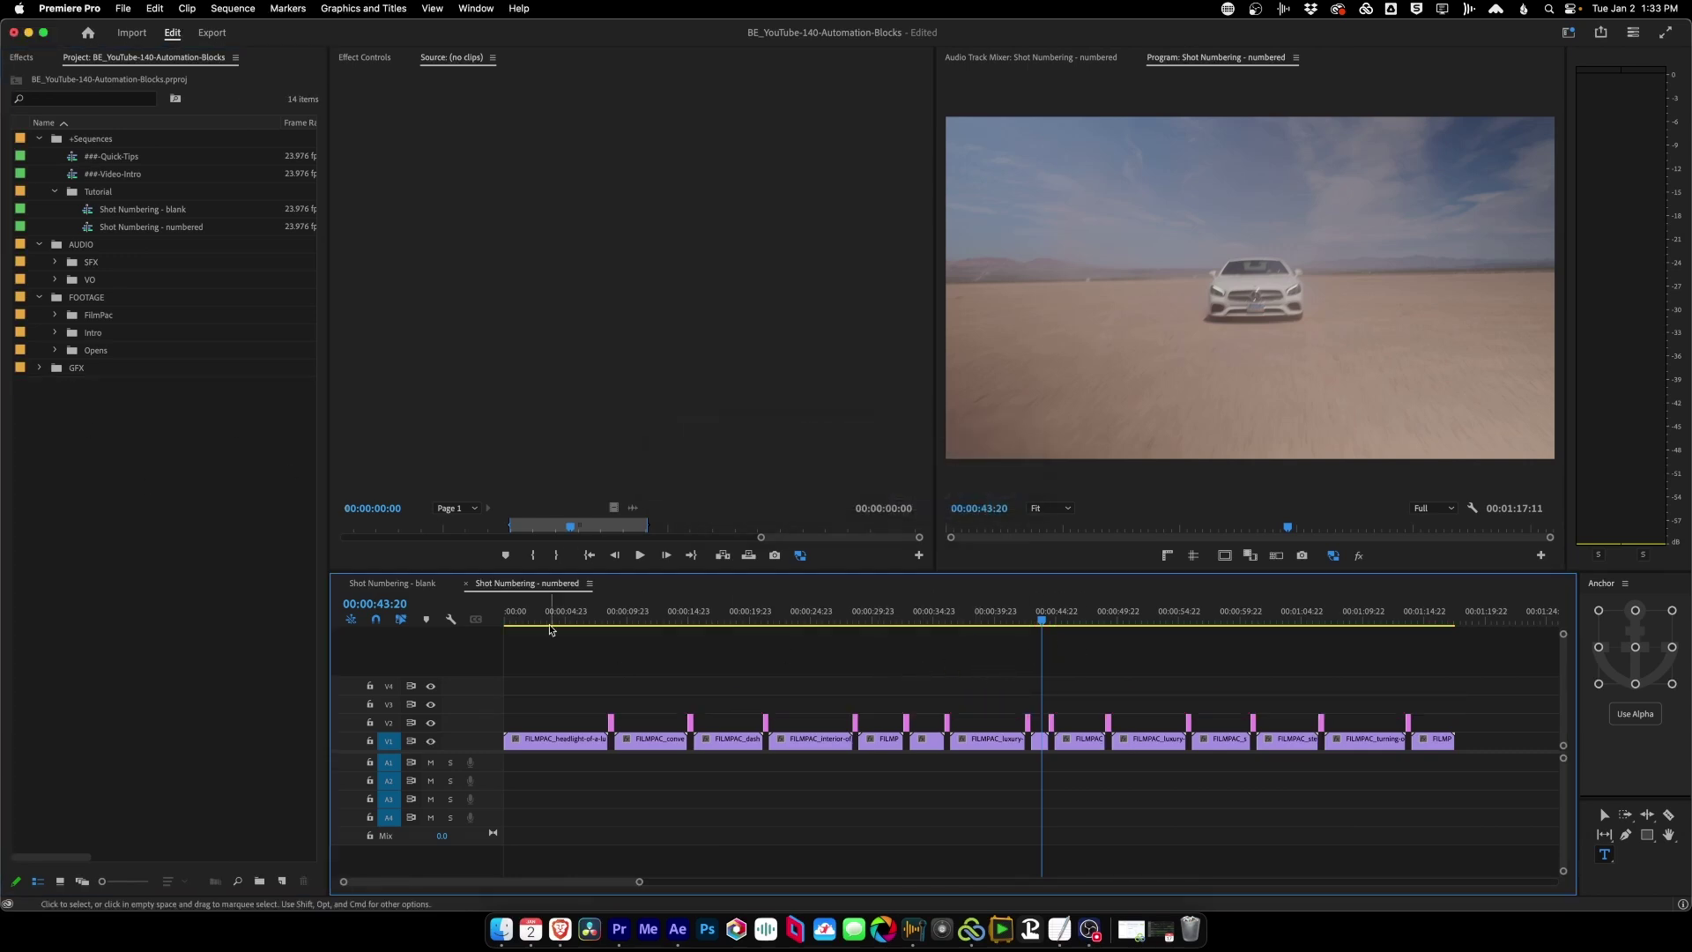
key("super+w")
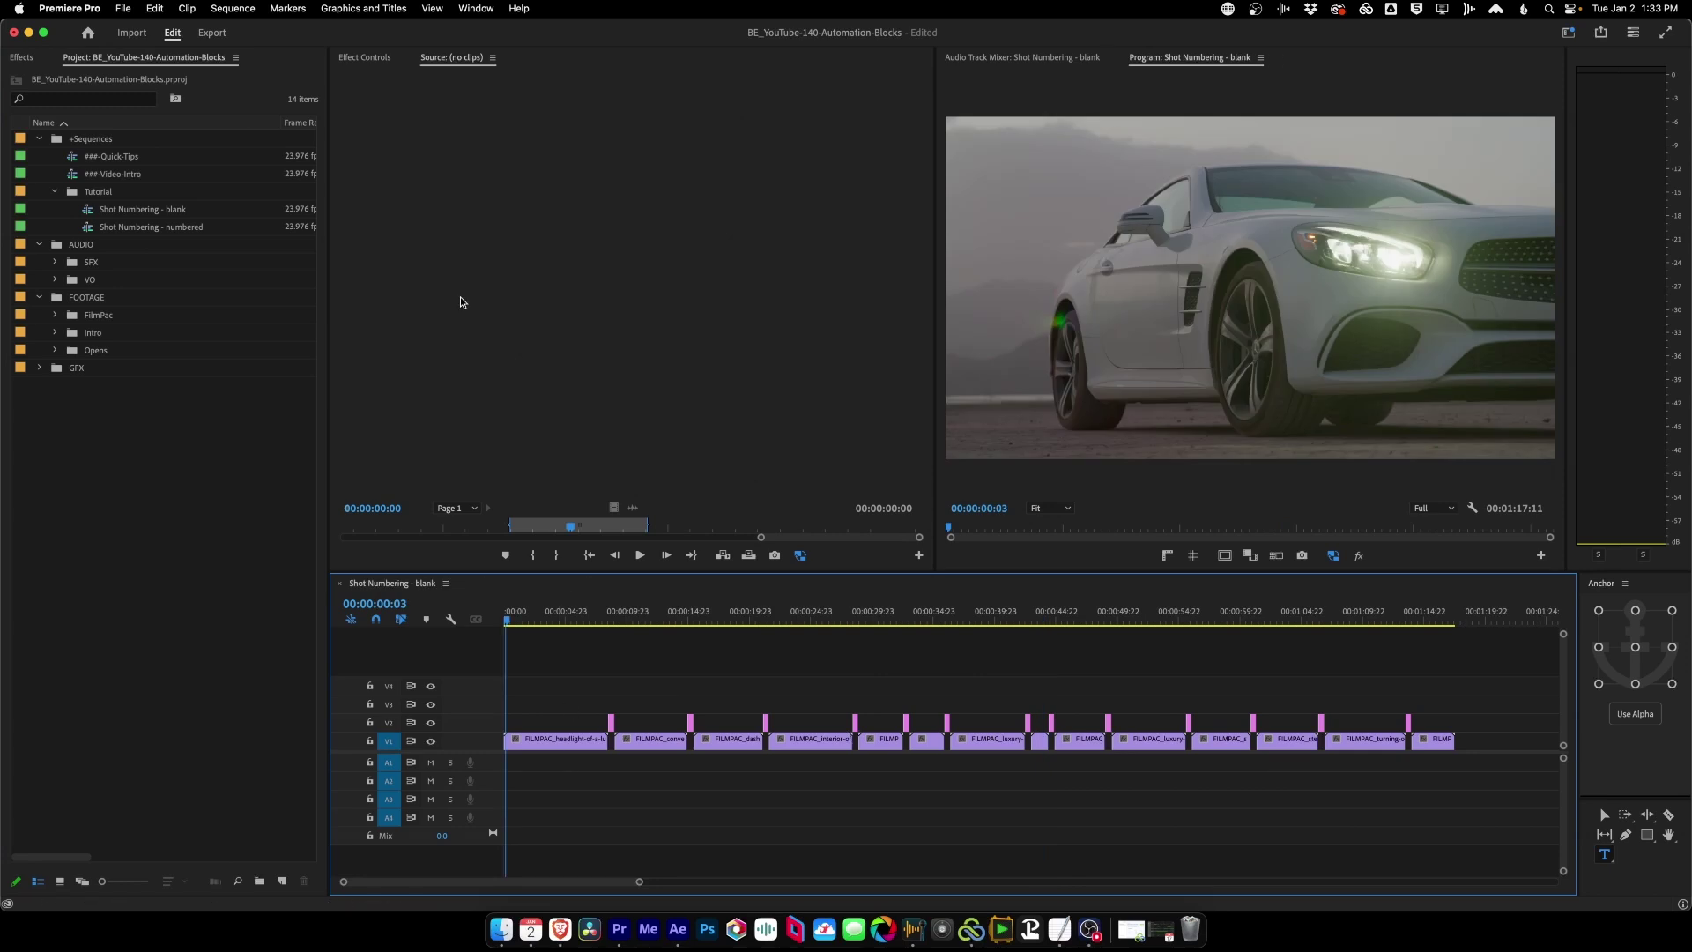
Open Essential Graphics, drop the Shot-Number template onto V4, then delete that clip.
left_click(473, 10)
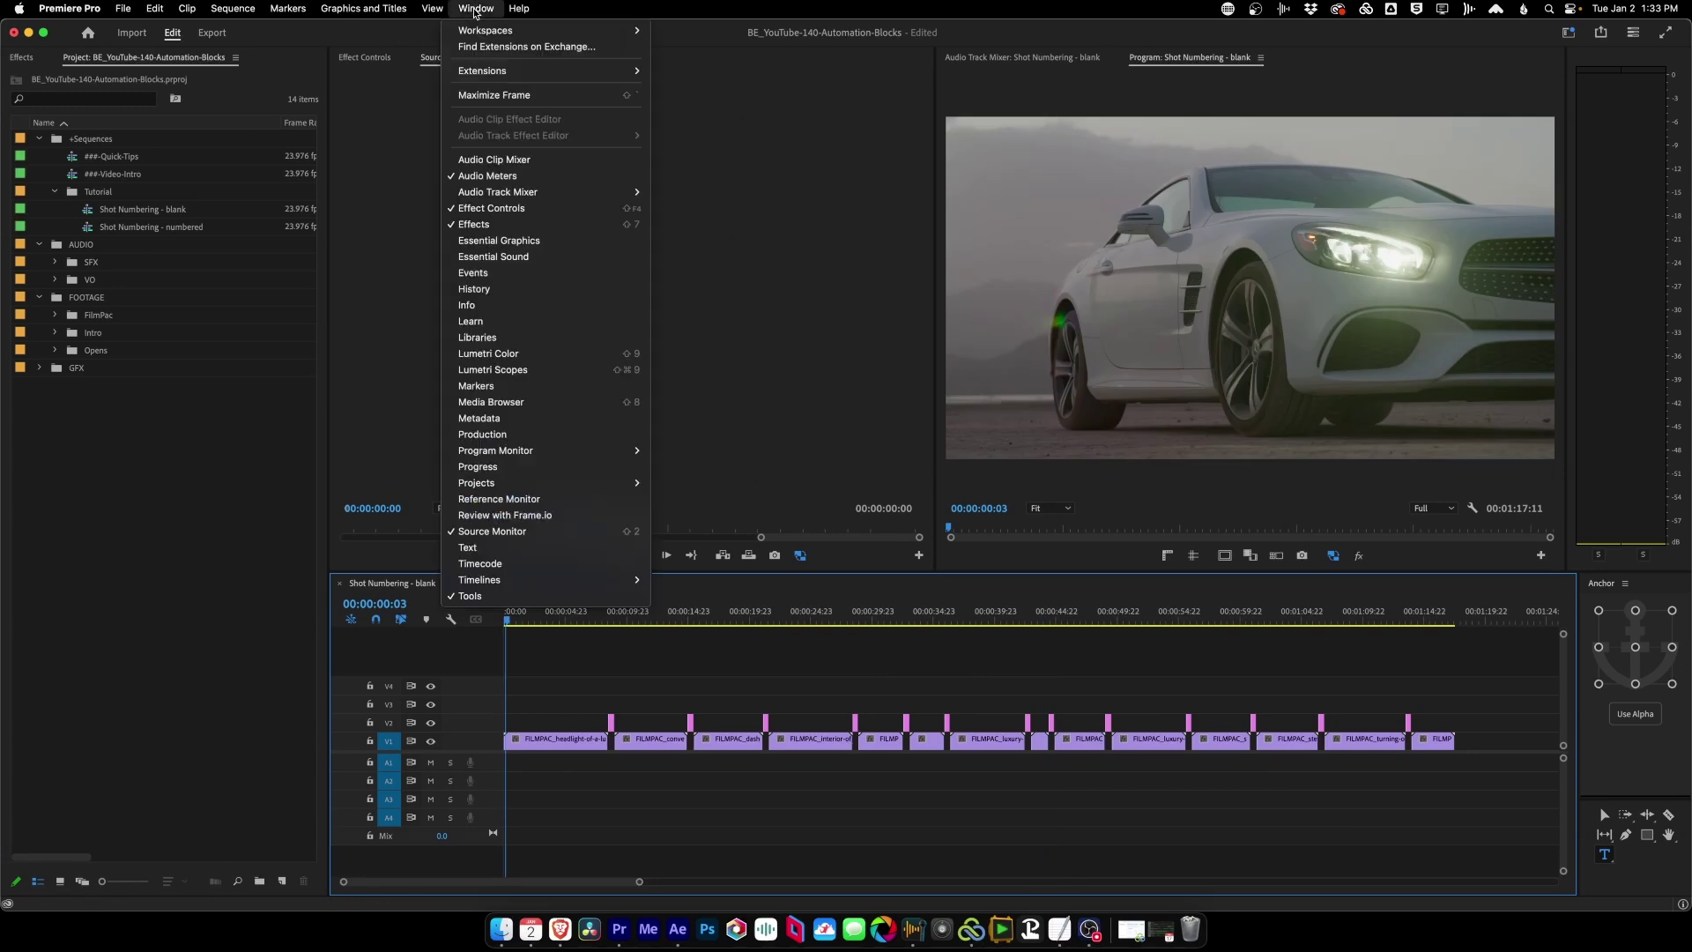
left_click(524, 244)
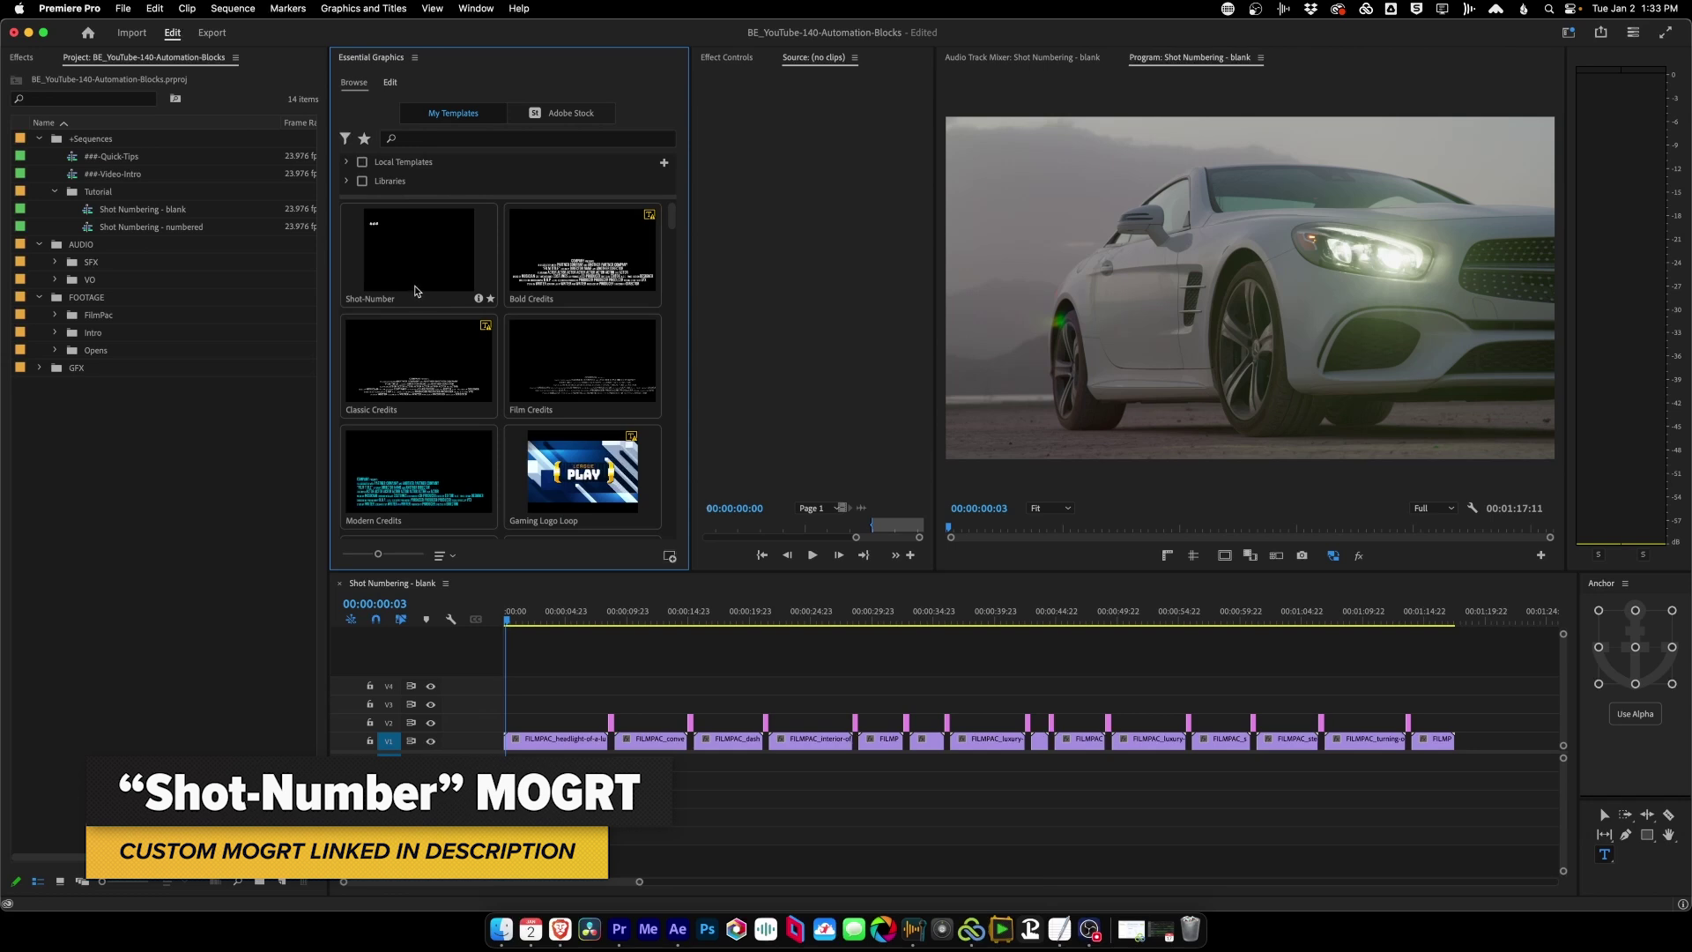
left_click_drag(401, 278, 507, 692)
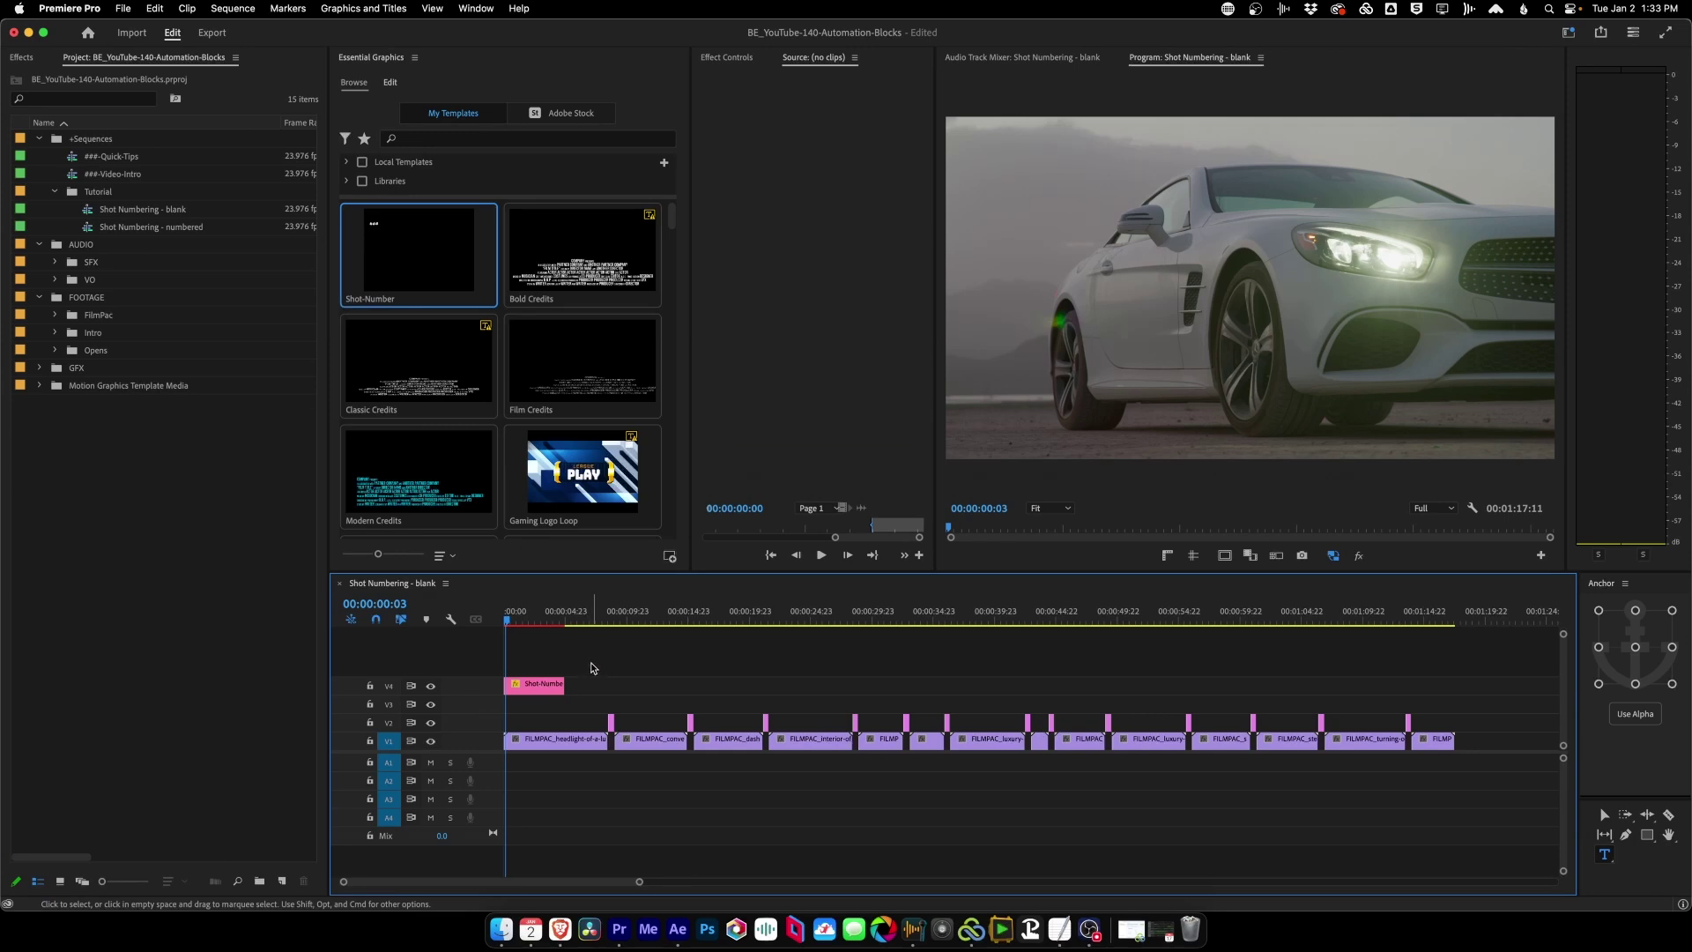
left_click(537, 686)
key("Delete")
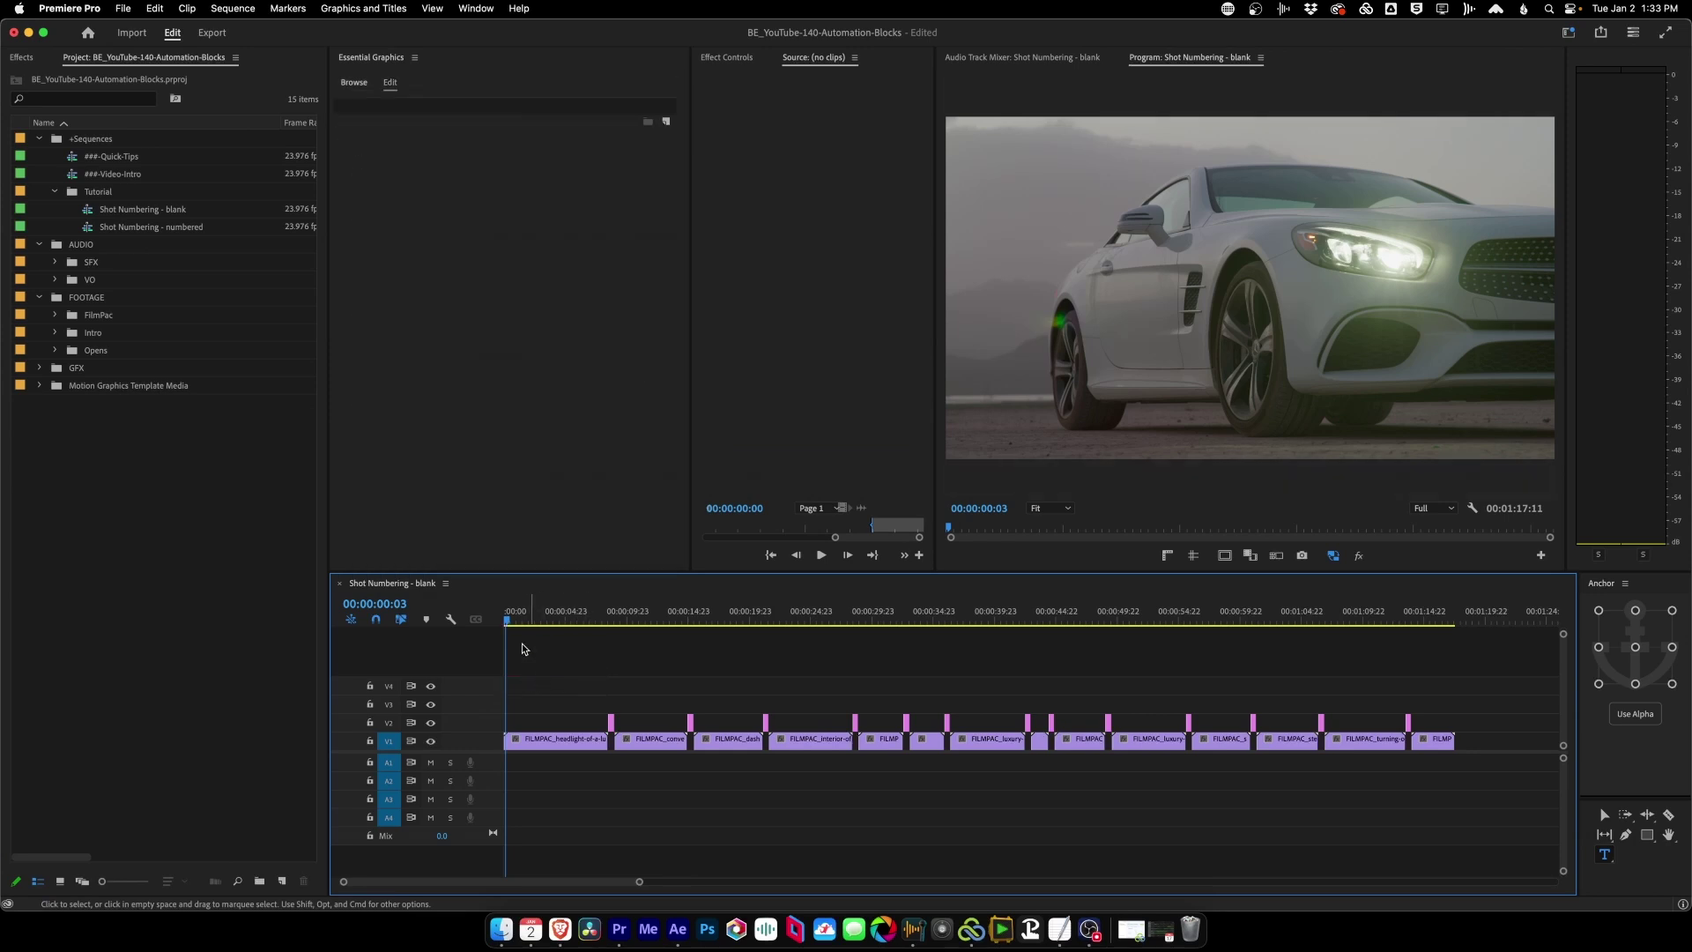
Select the Shot-Number template in the expanded bin and step through the V1 clips.
left_click(38, 386)
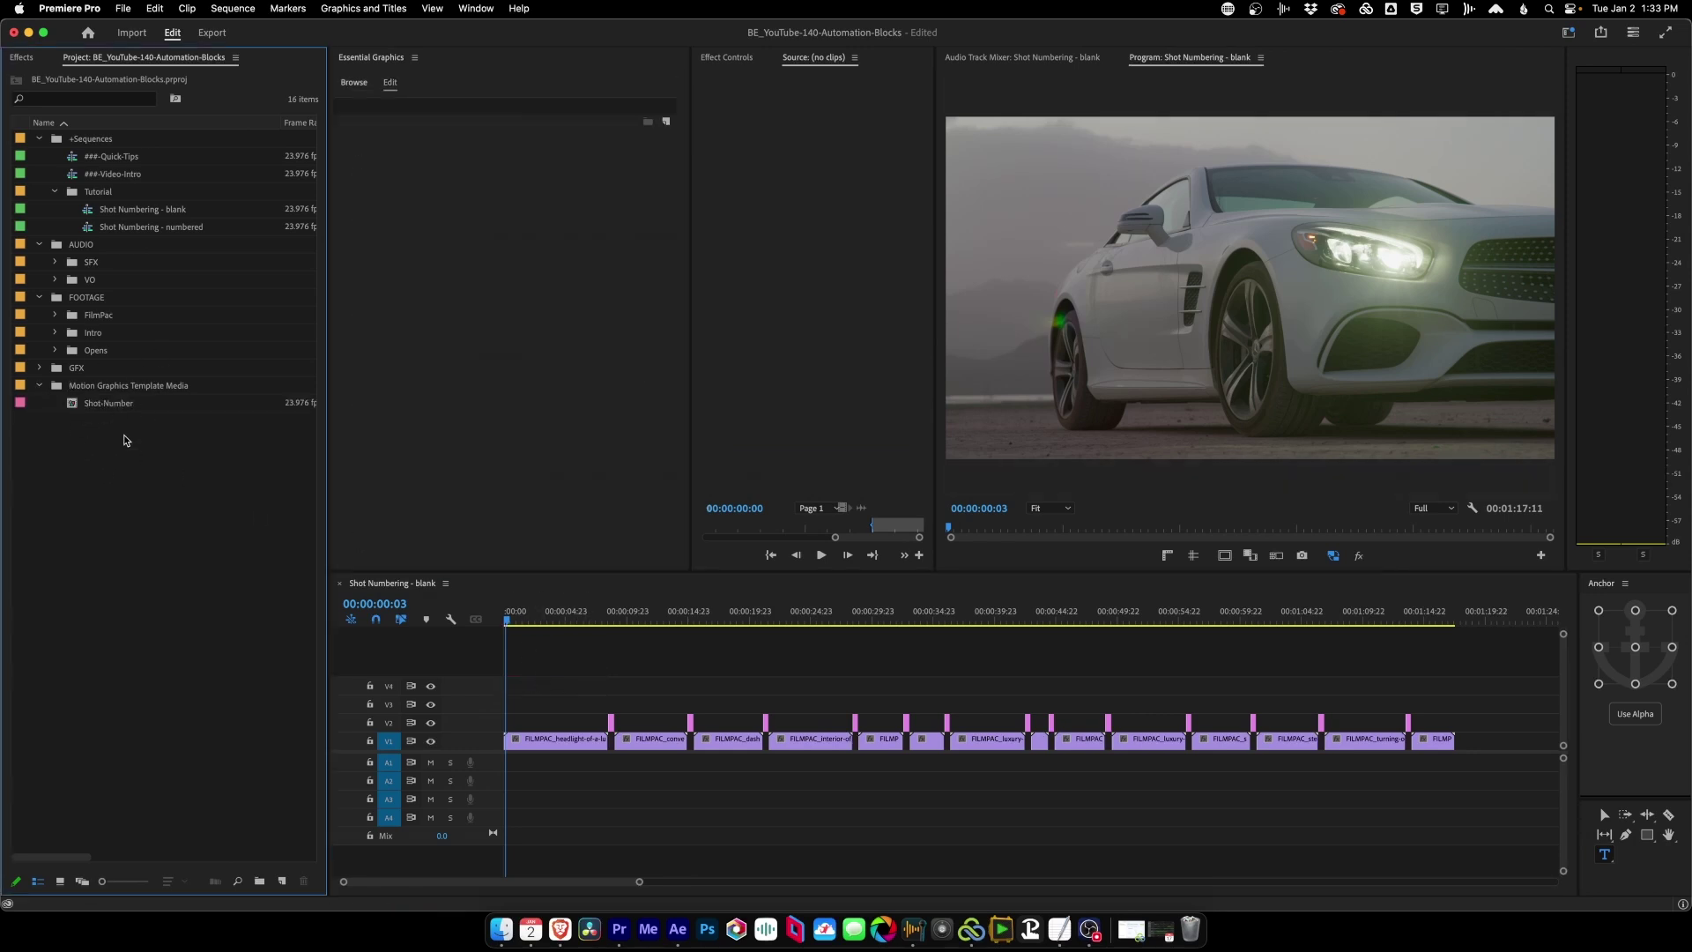
left_click(75, 405)
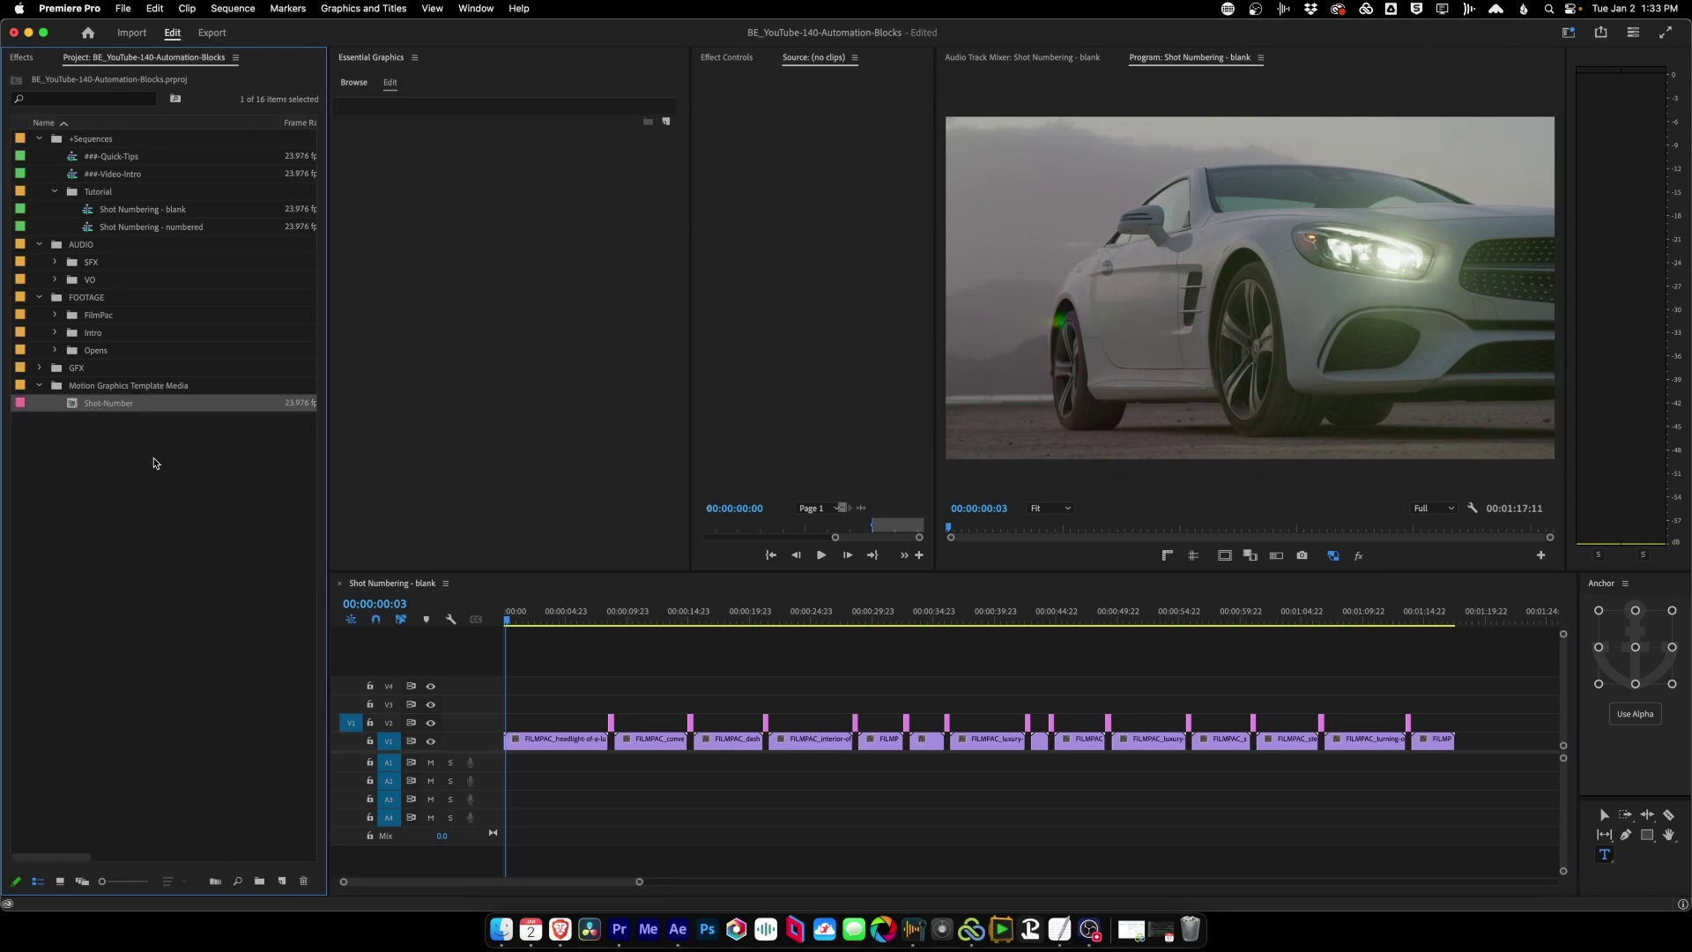
left_click(608, 663)
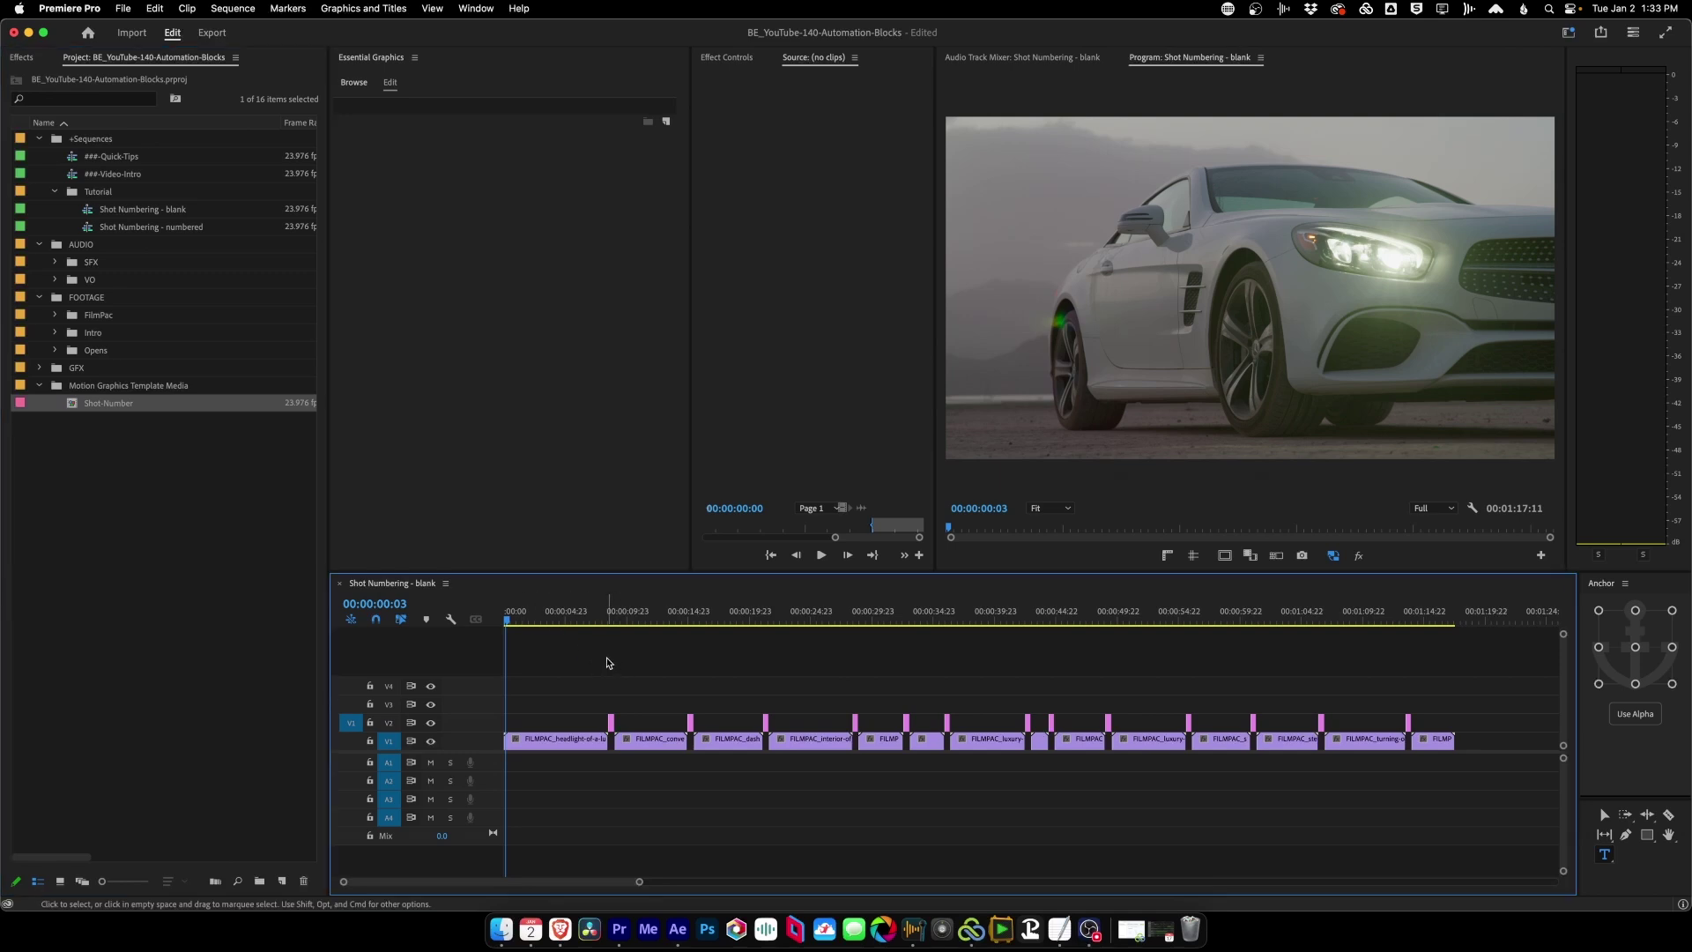
left_click(543, 736)
left_click(641, 745)
left_click(733, 732)
left_click(818, 731)
left_click(892, 731)
Select the 13 small clips on V2, then reset the workspace layout.
left_click(286, 710)
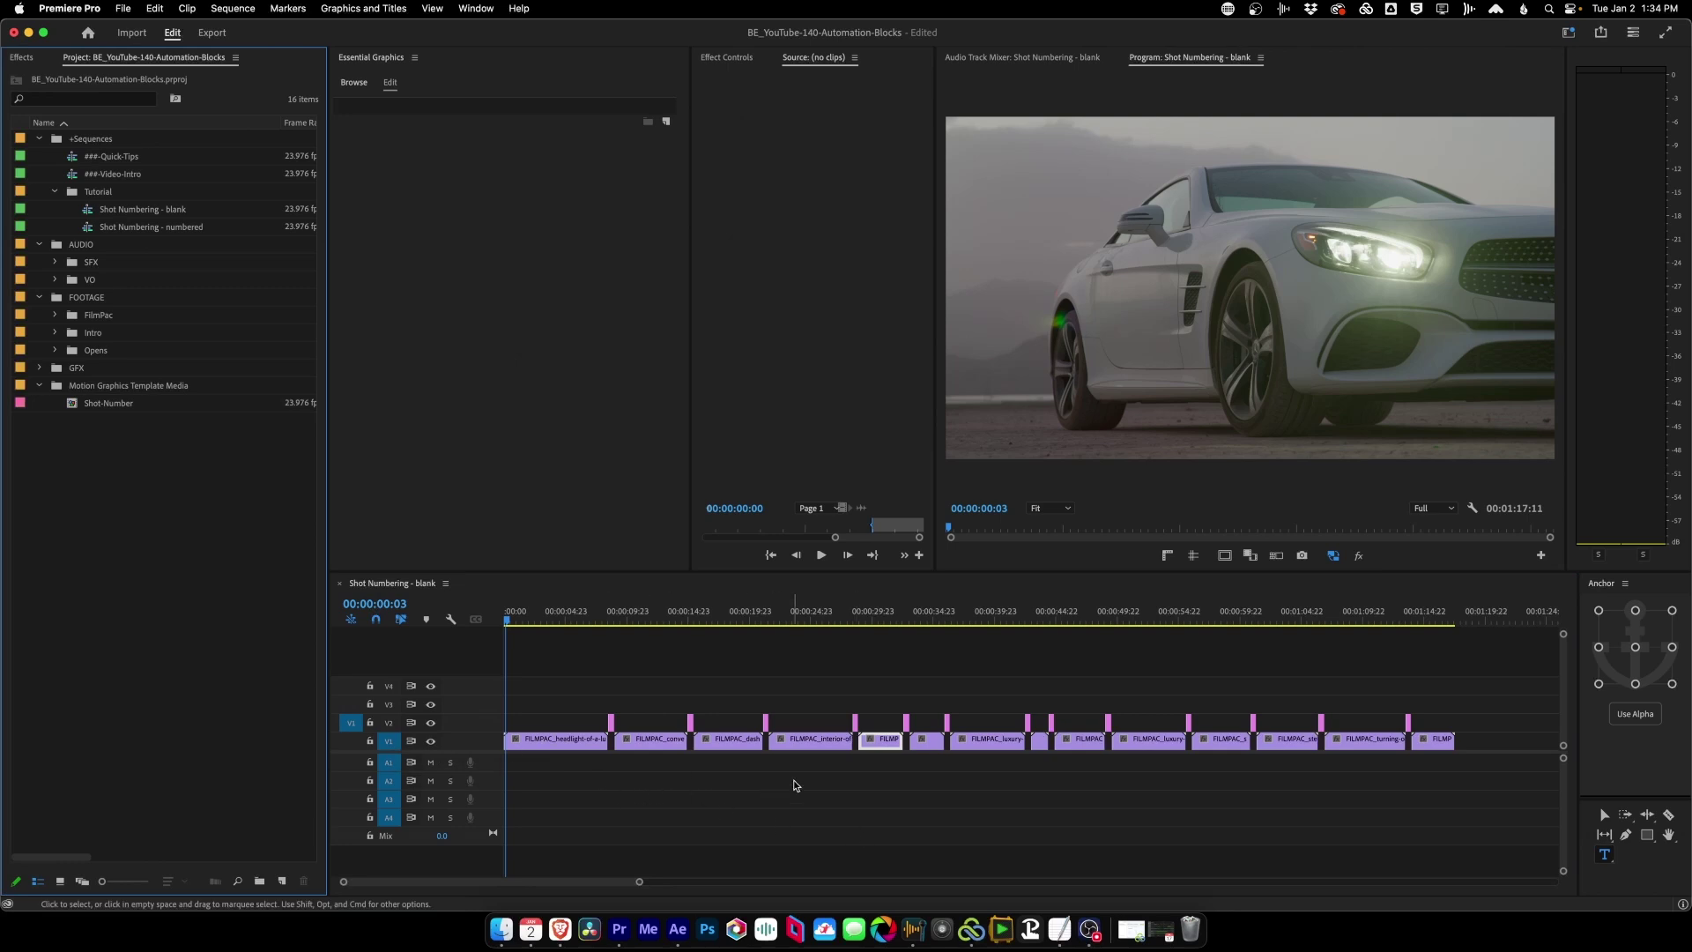
left_click(797, 783)
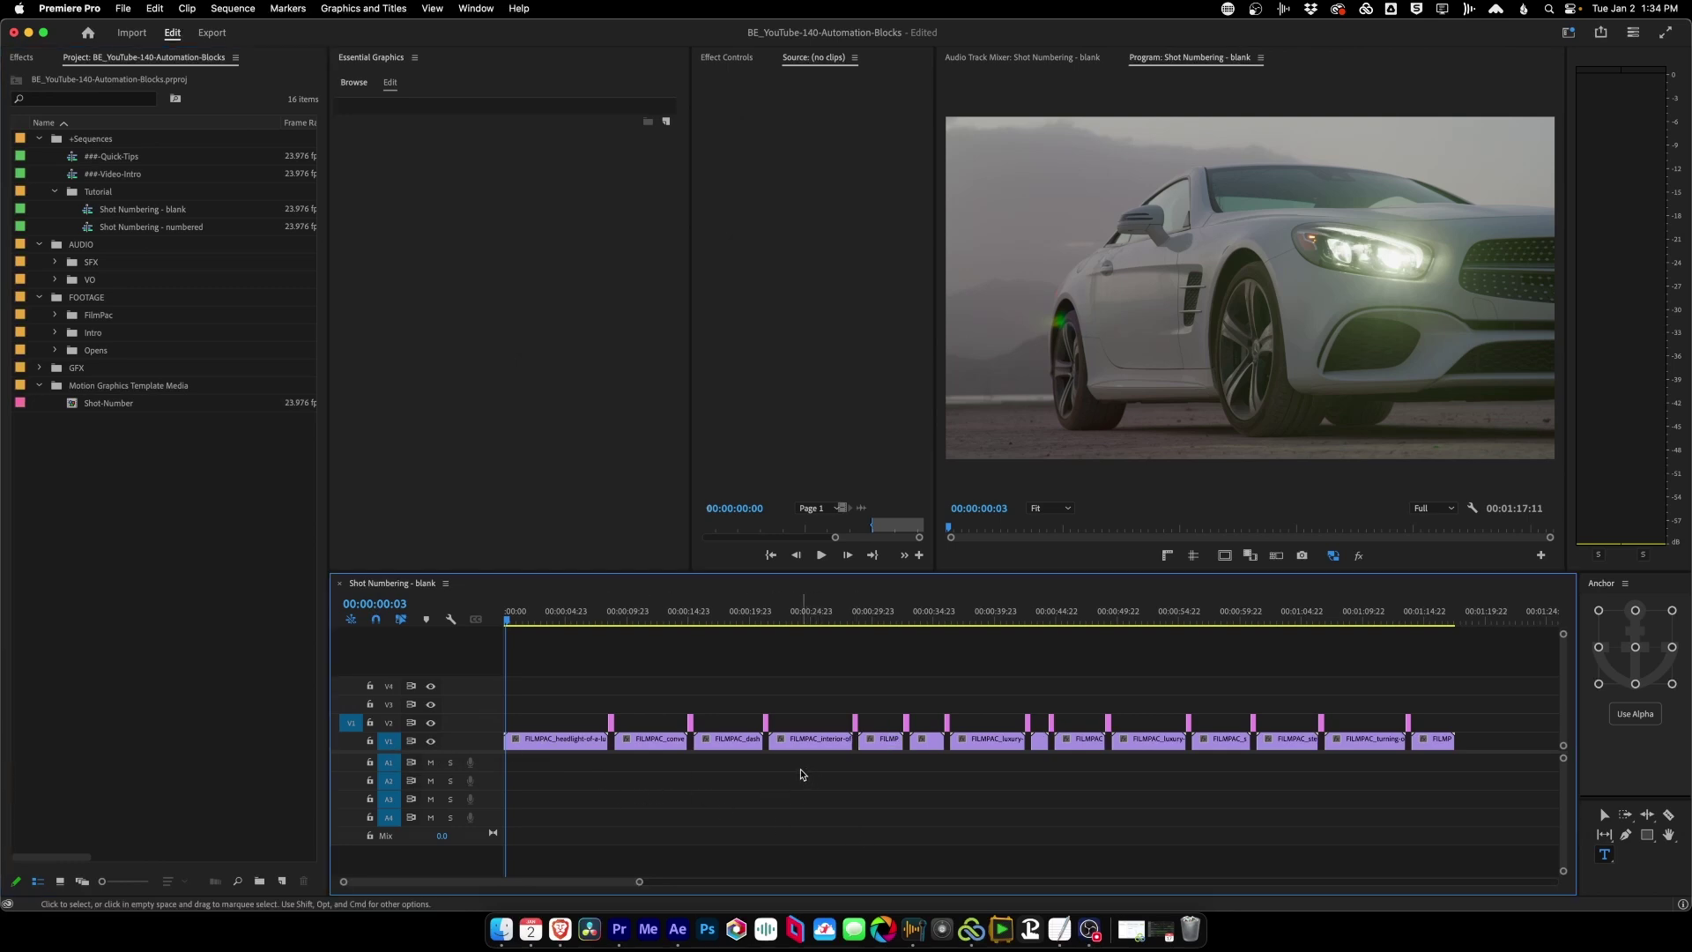
left_click_drag(562, 701, 1519, 766)
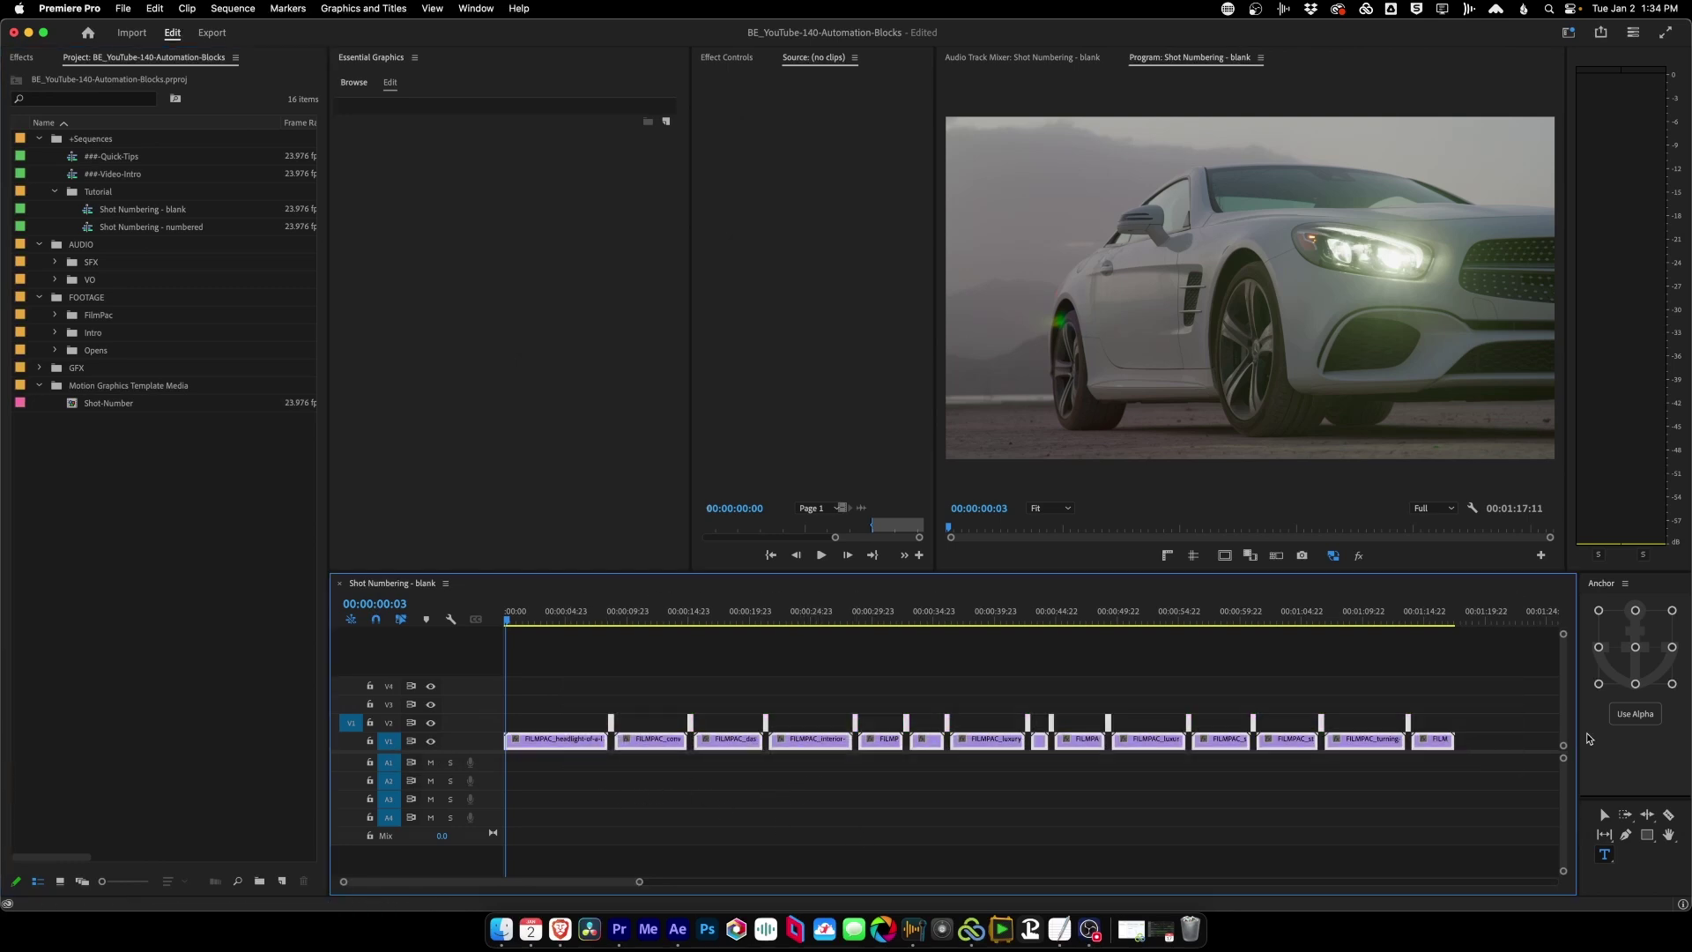
left_click(1484, 664)
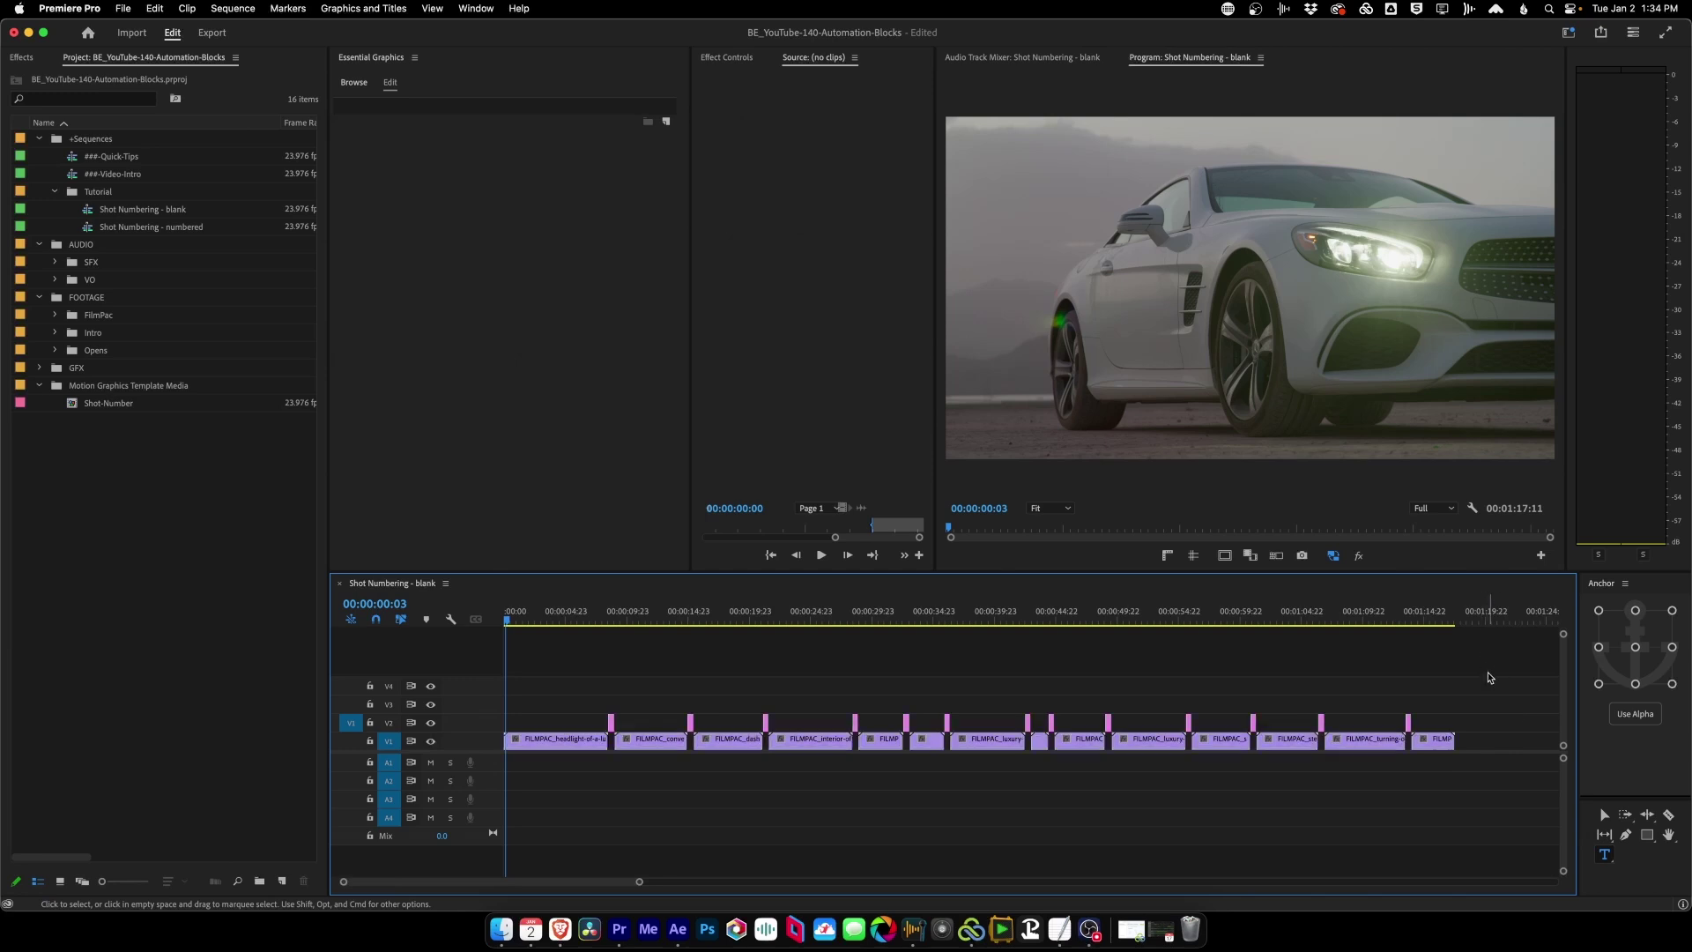
left_click_drag(1461, 699, 561, 733)
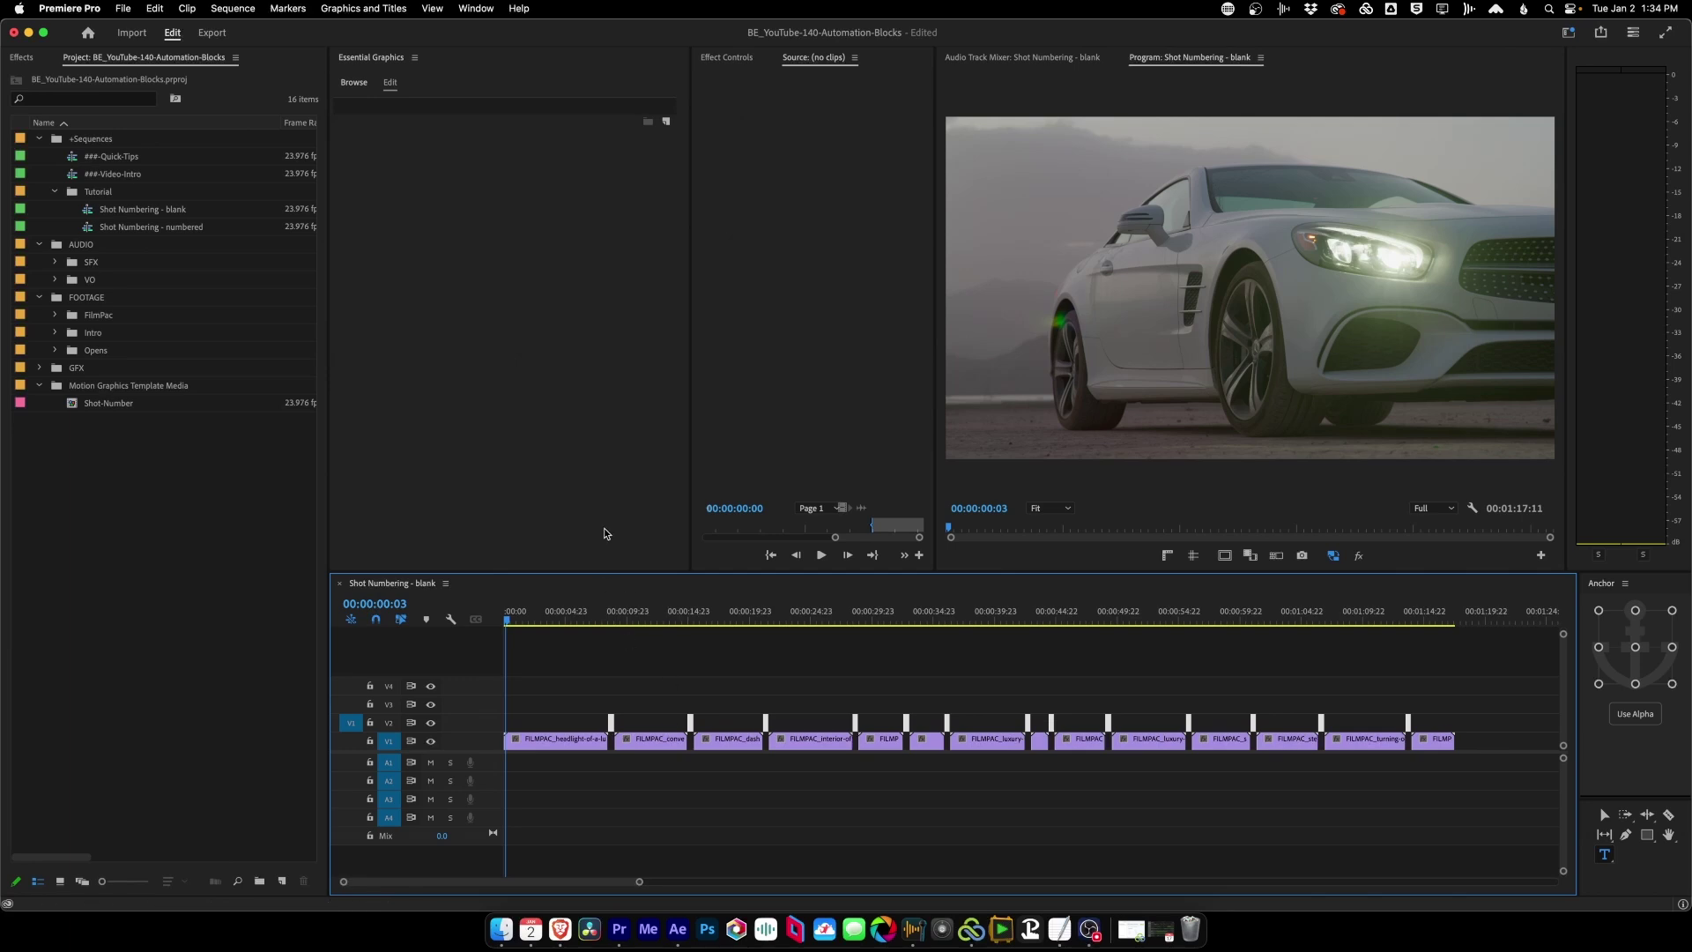
key("Down")
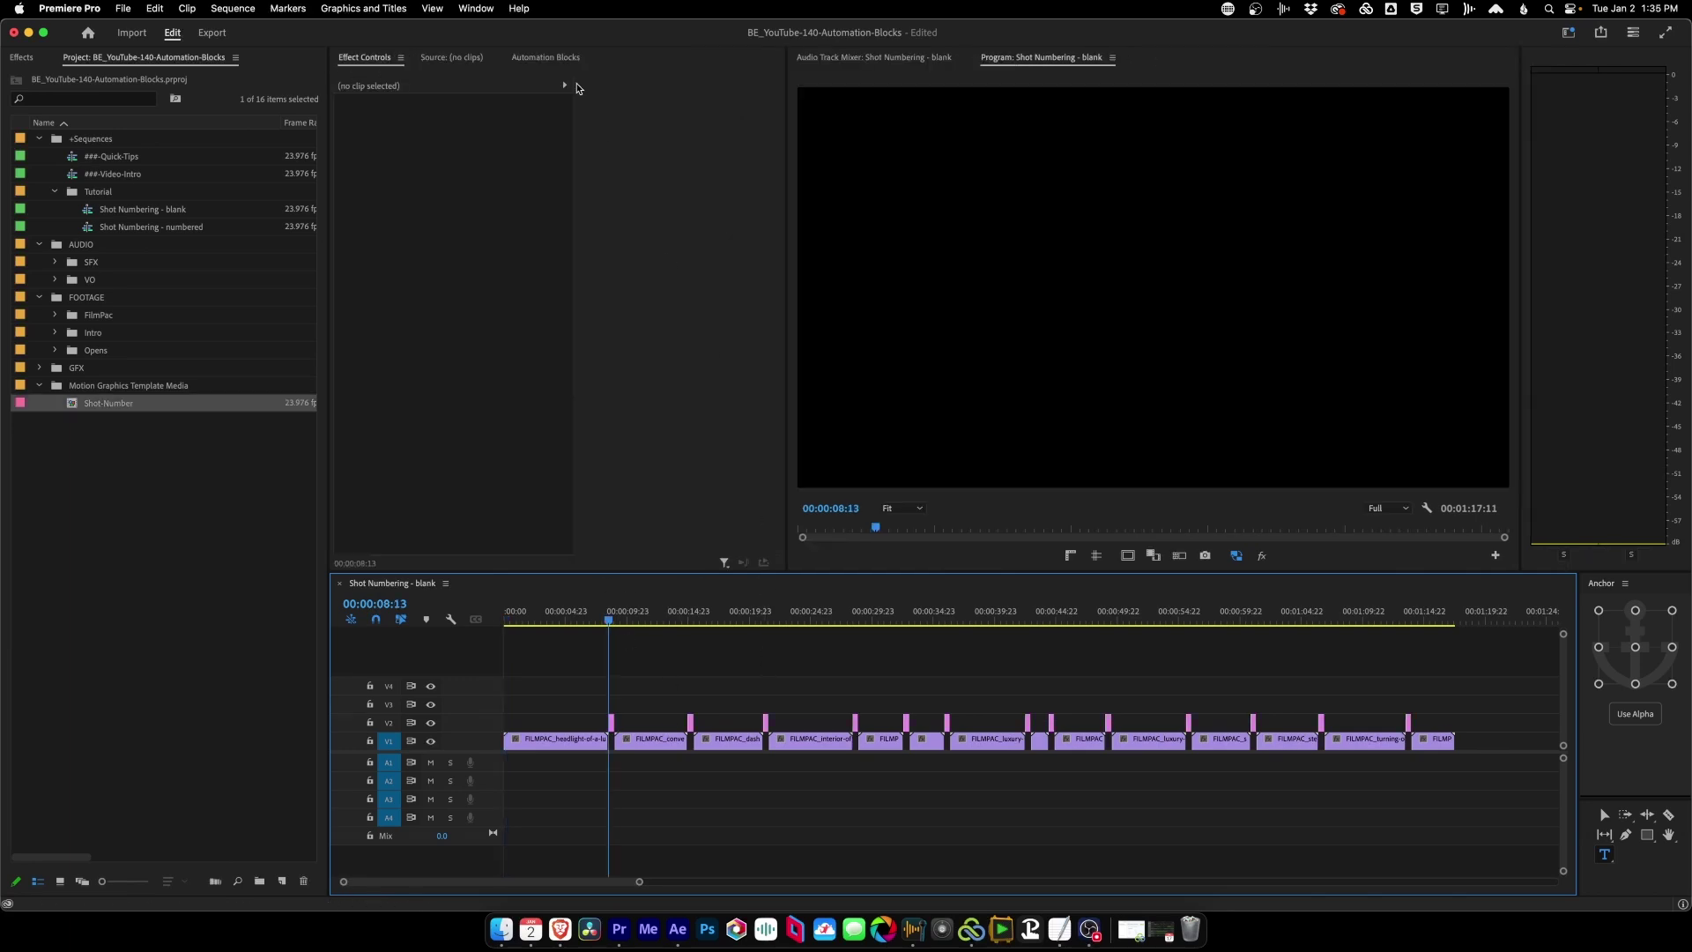
Open Automation Blocks via Window > Extensions and load Add-Shot-Numbers from the User Library.
left_click(481, 11)
mouse_move(564, 70)
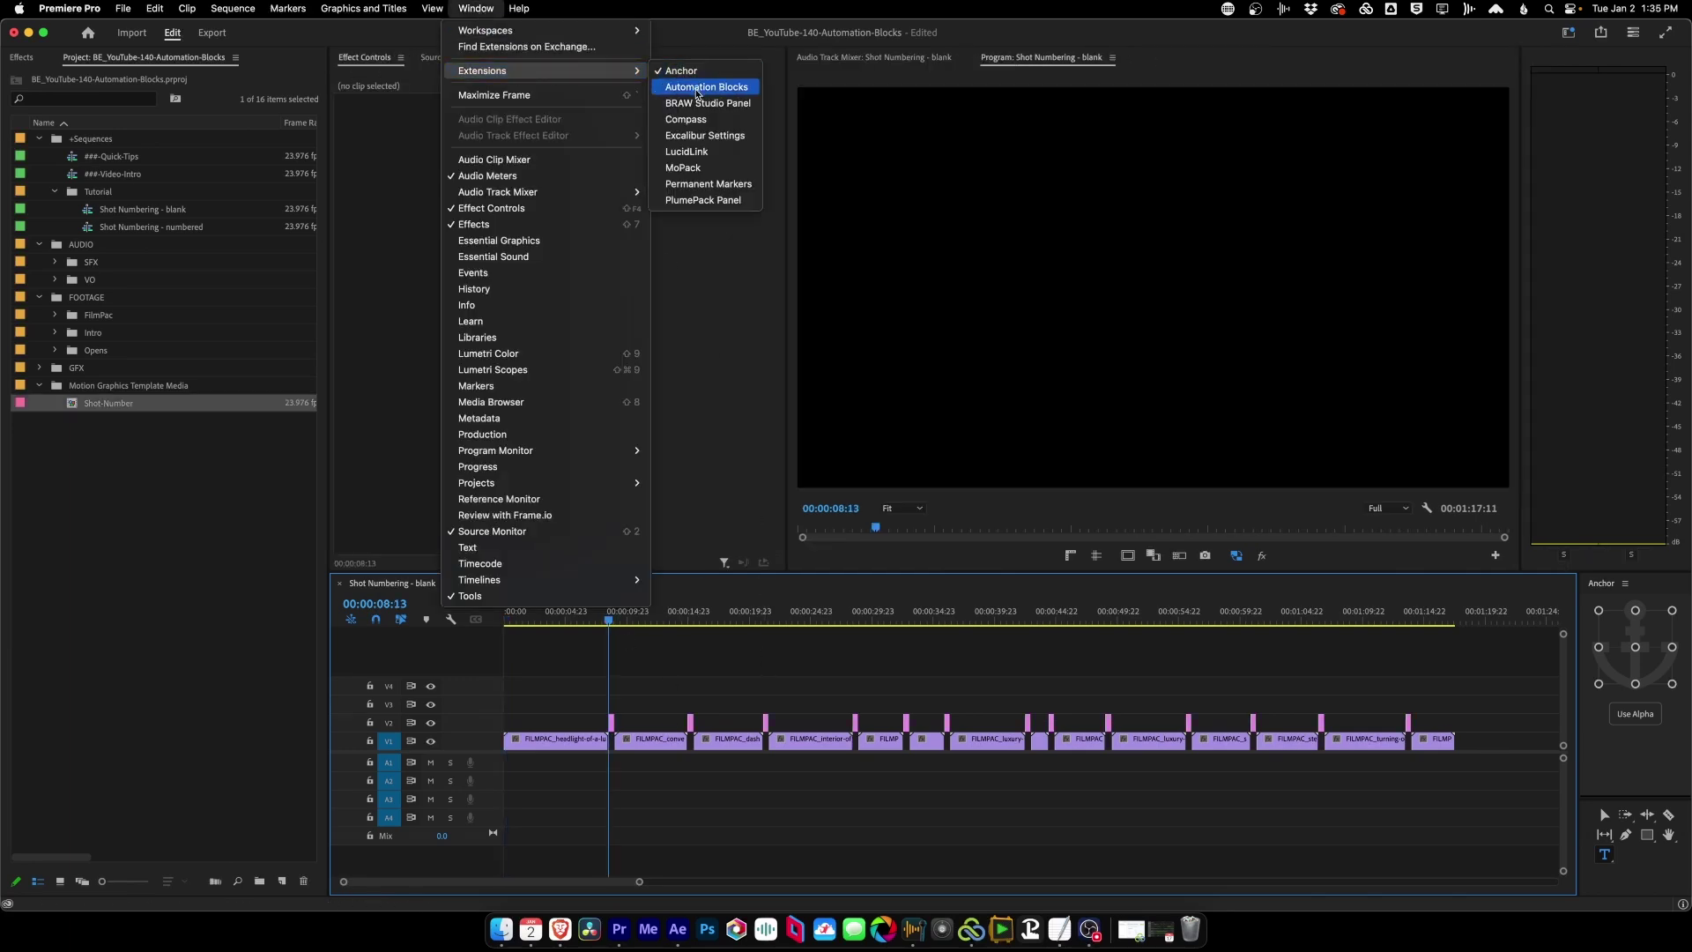
left_click(706, 87)
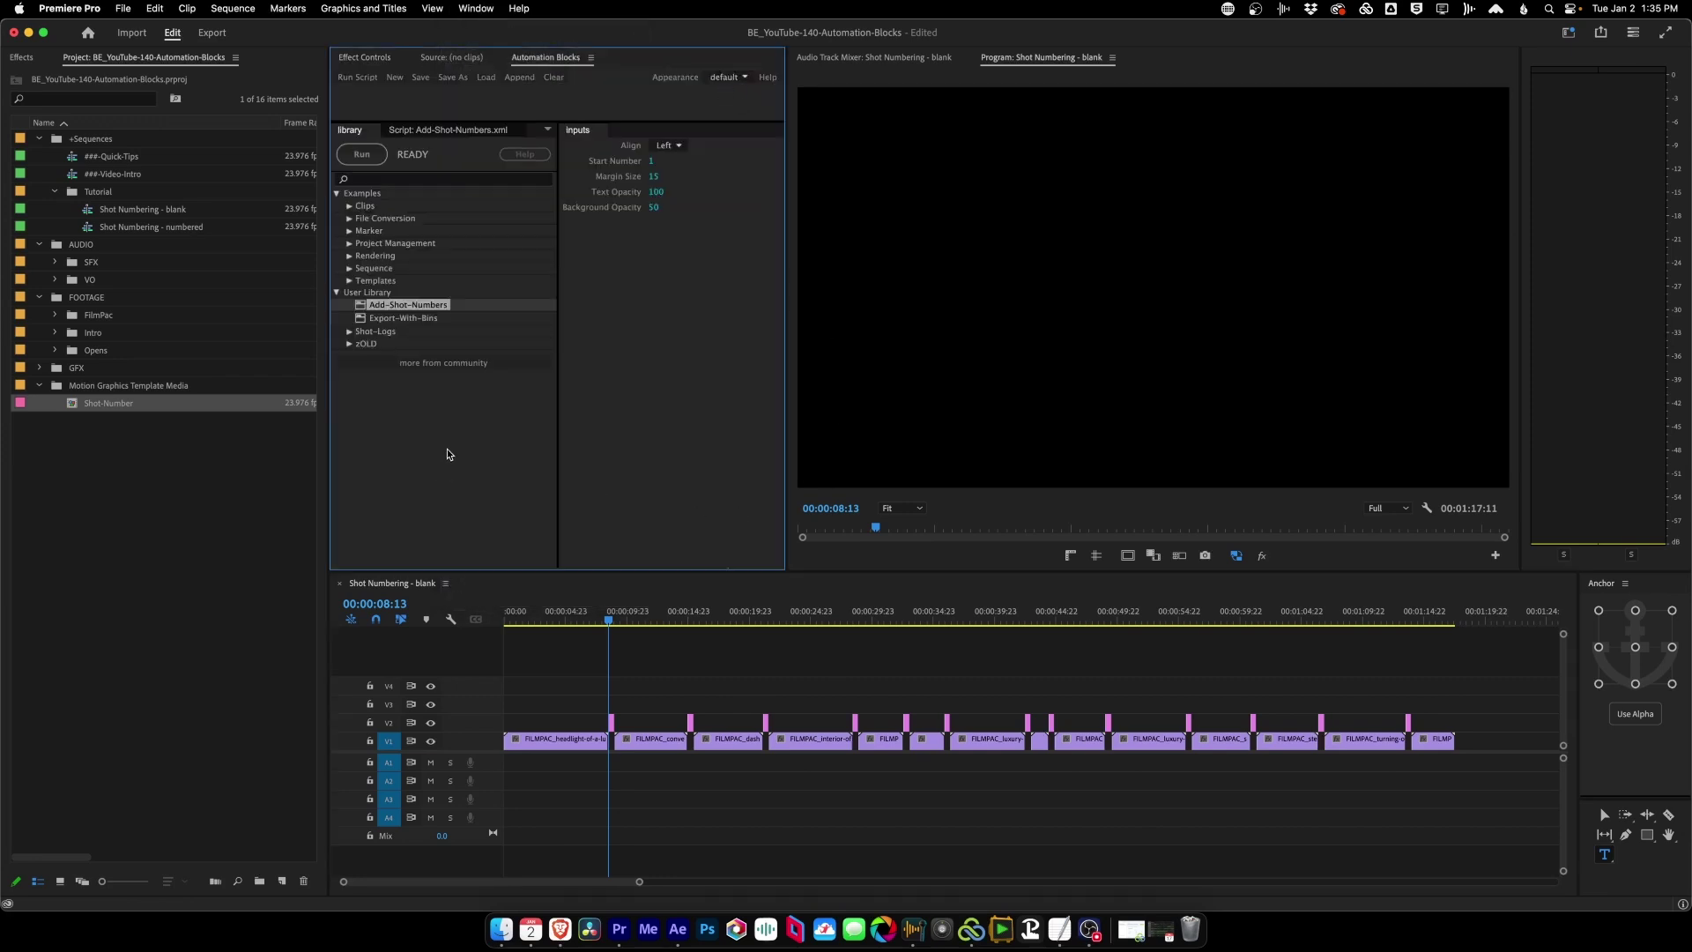
left_click(362, 318)
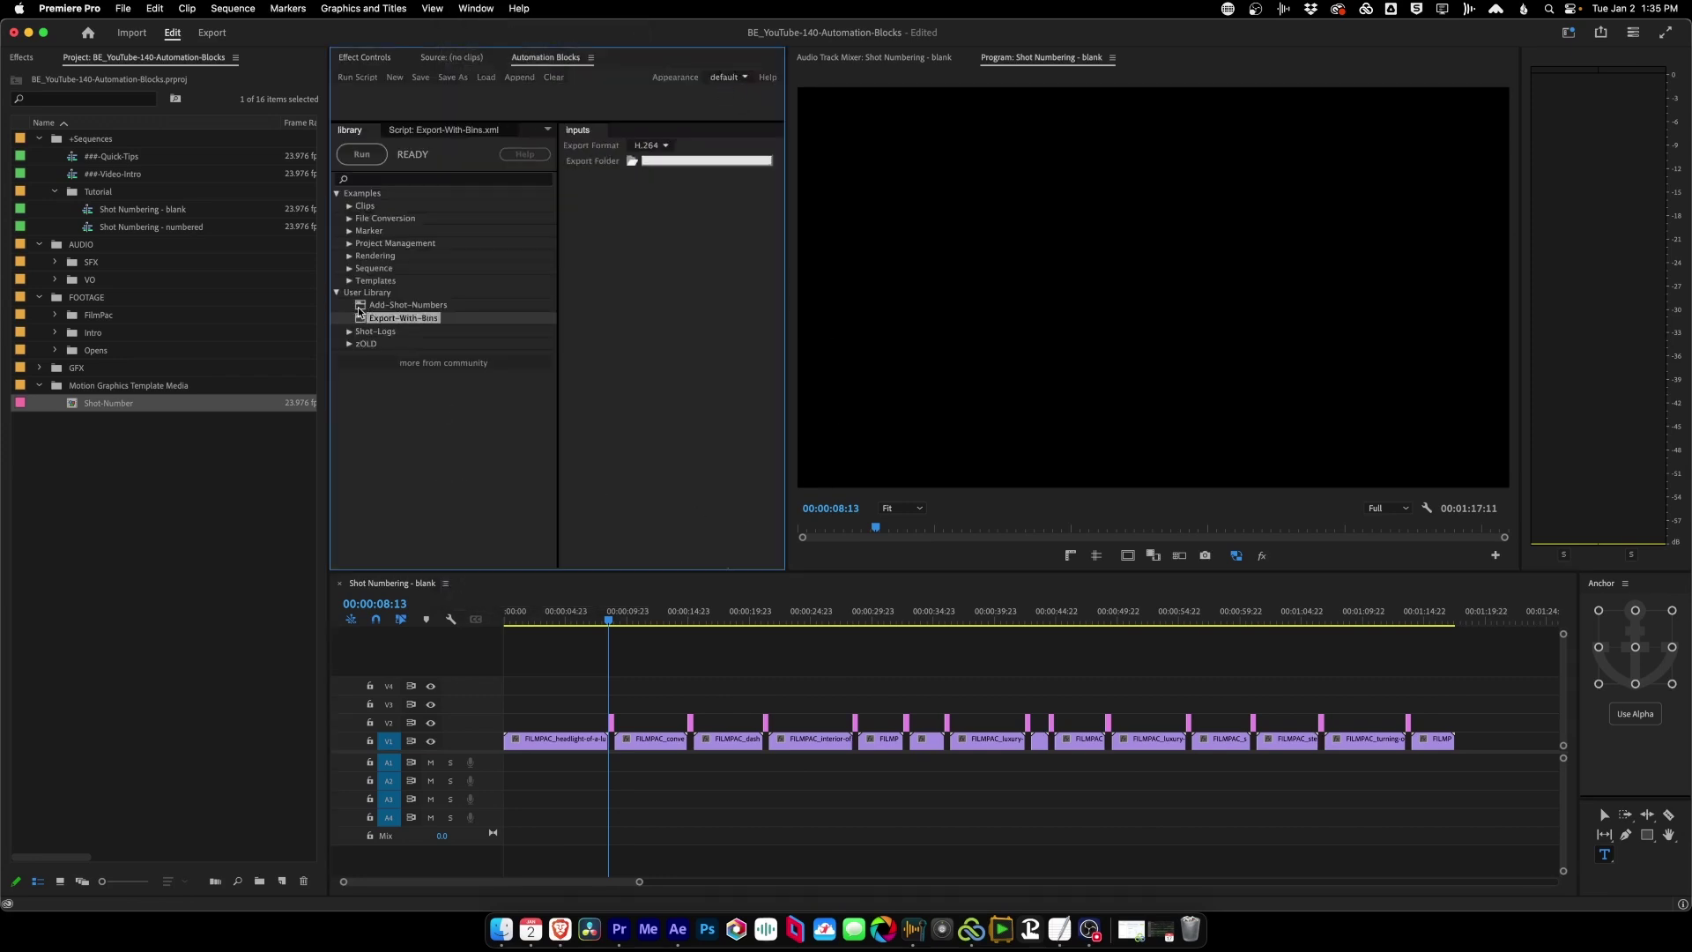
left_click(360, 307)
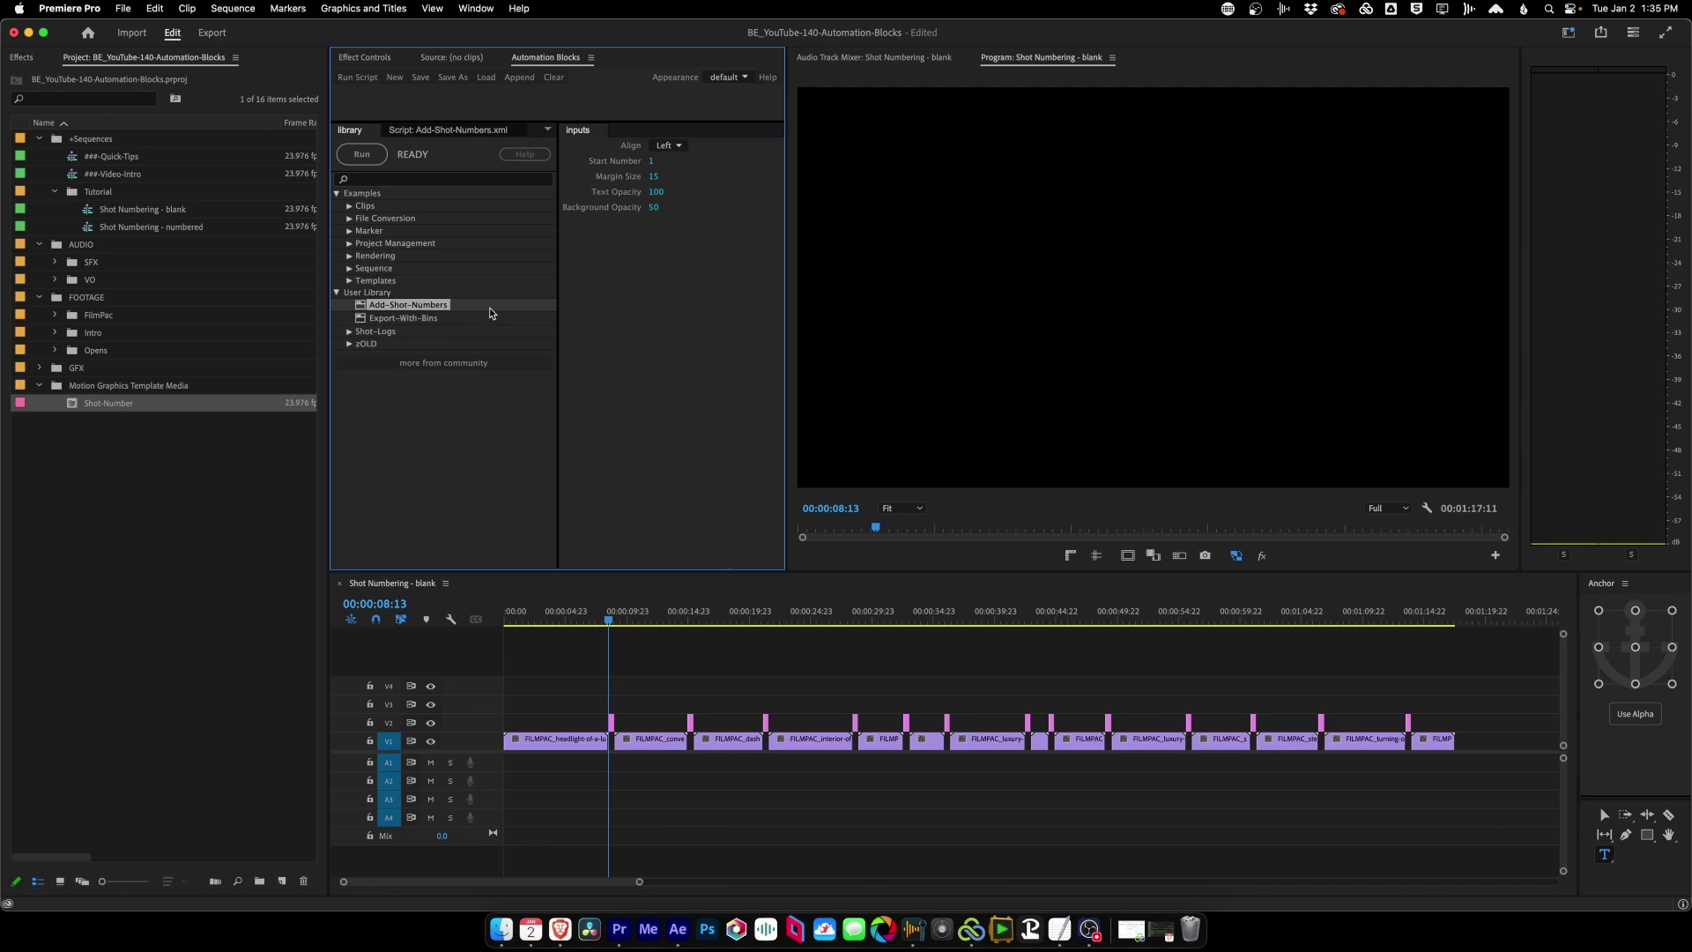
left_click(592, 60)
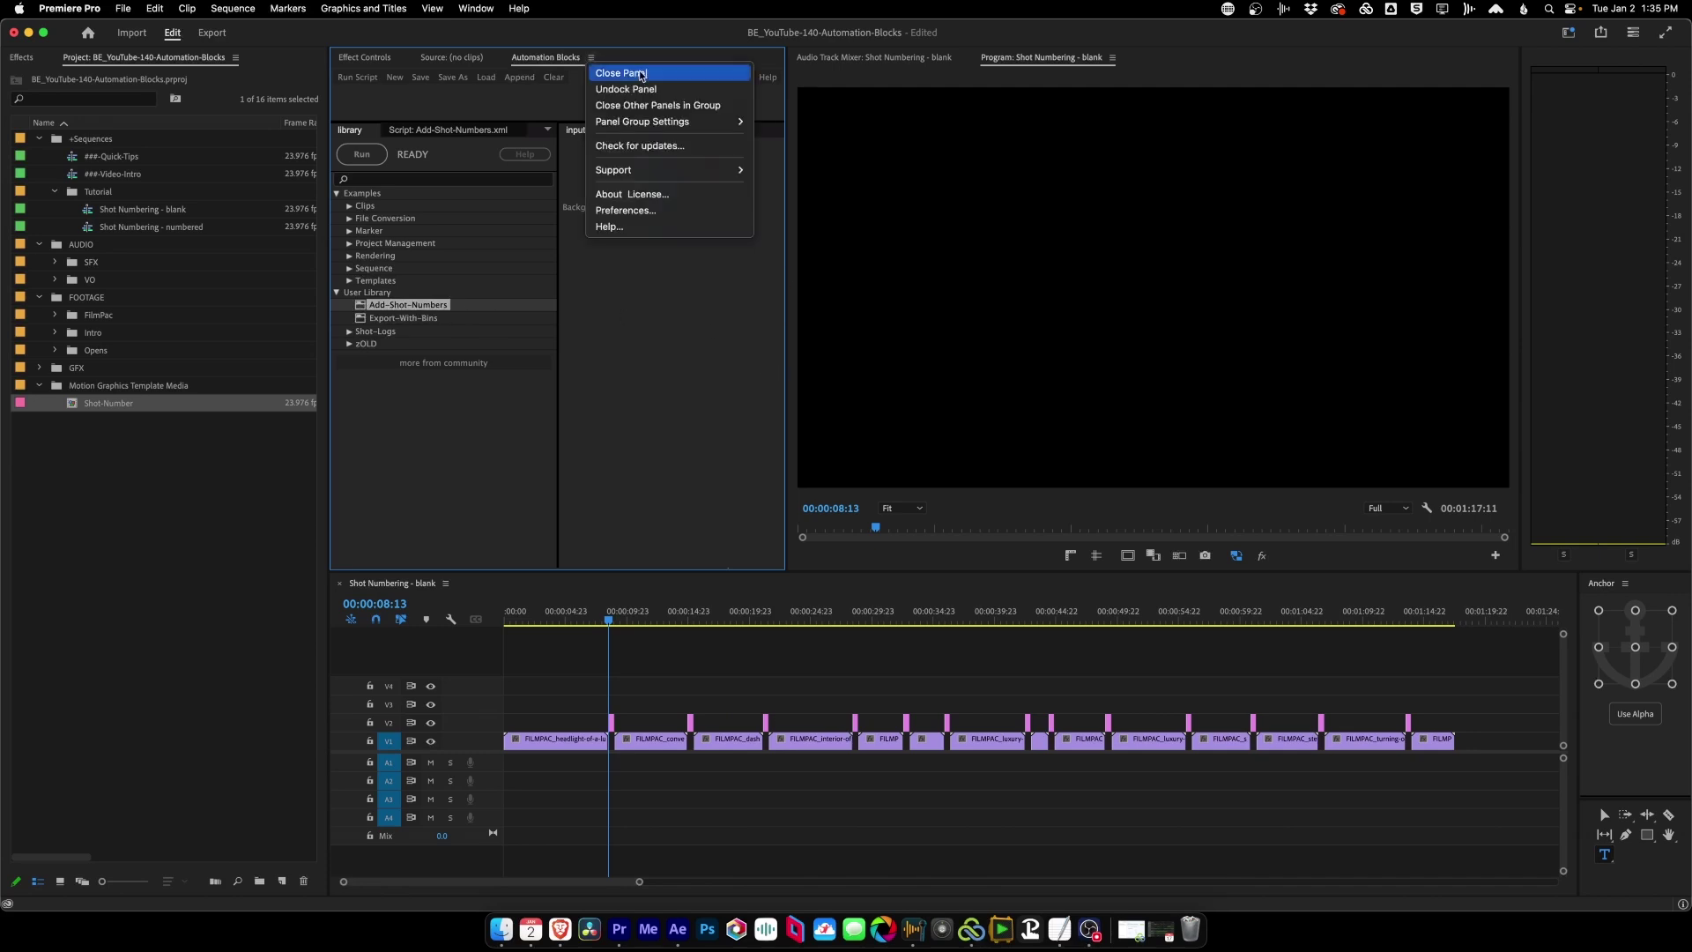
left_click(647, 211)
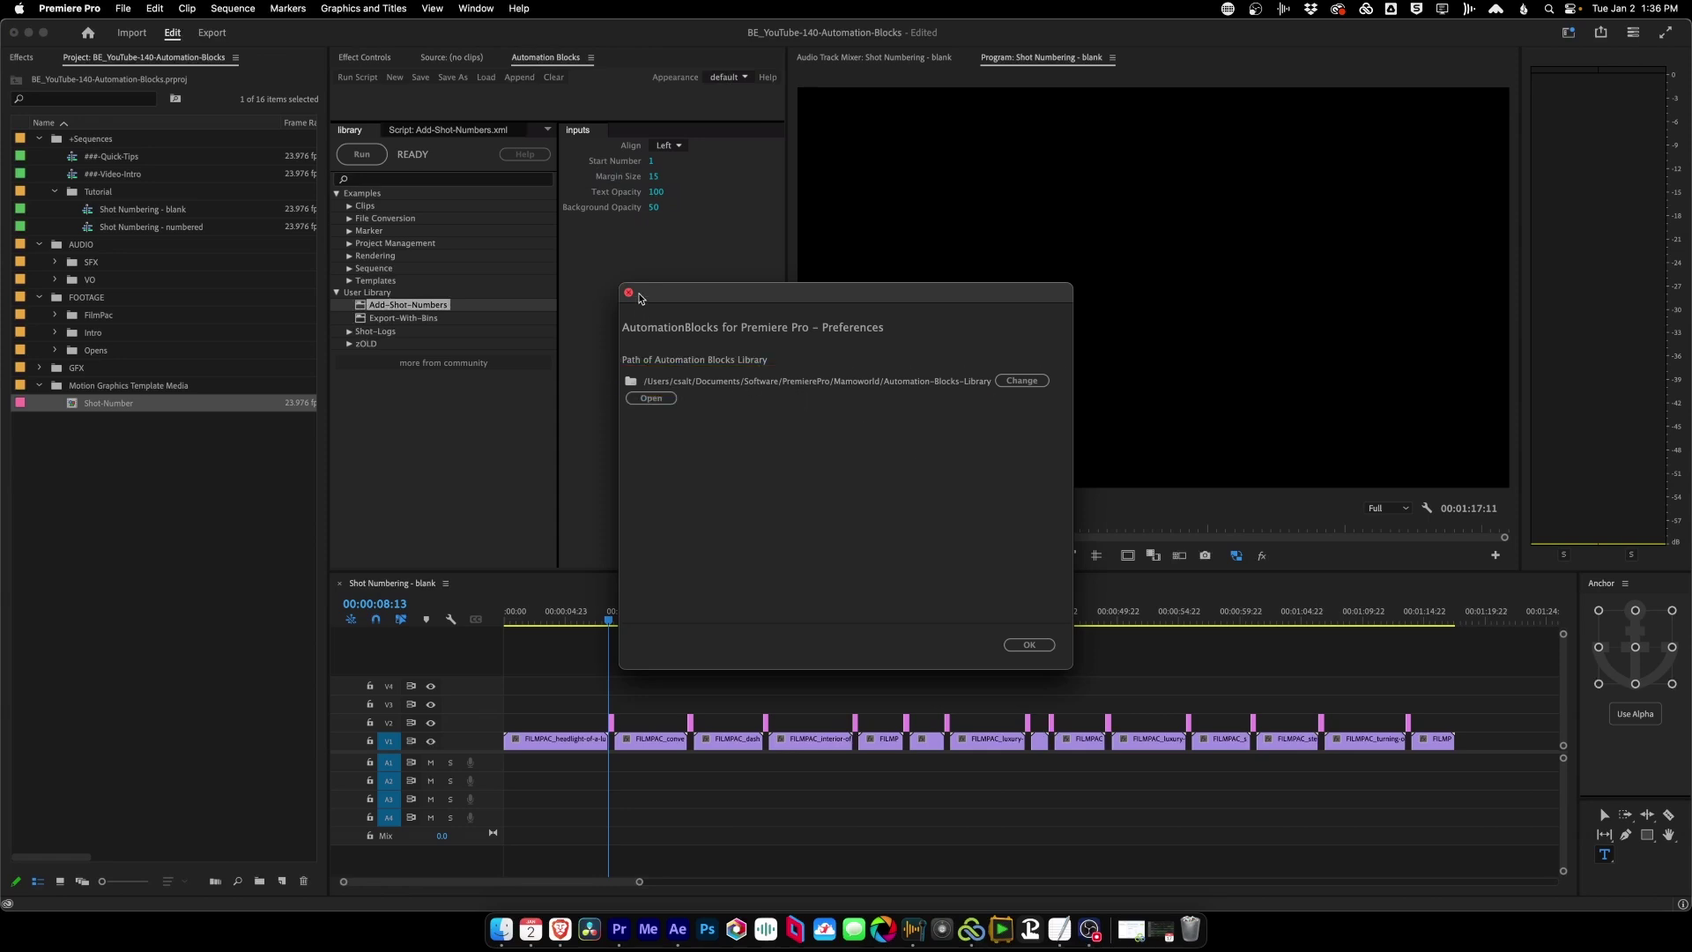
left_click(629, 294)
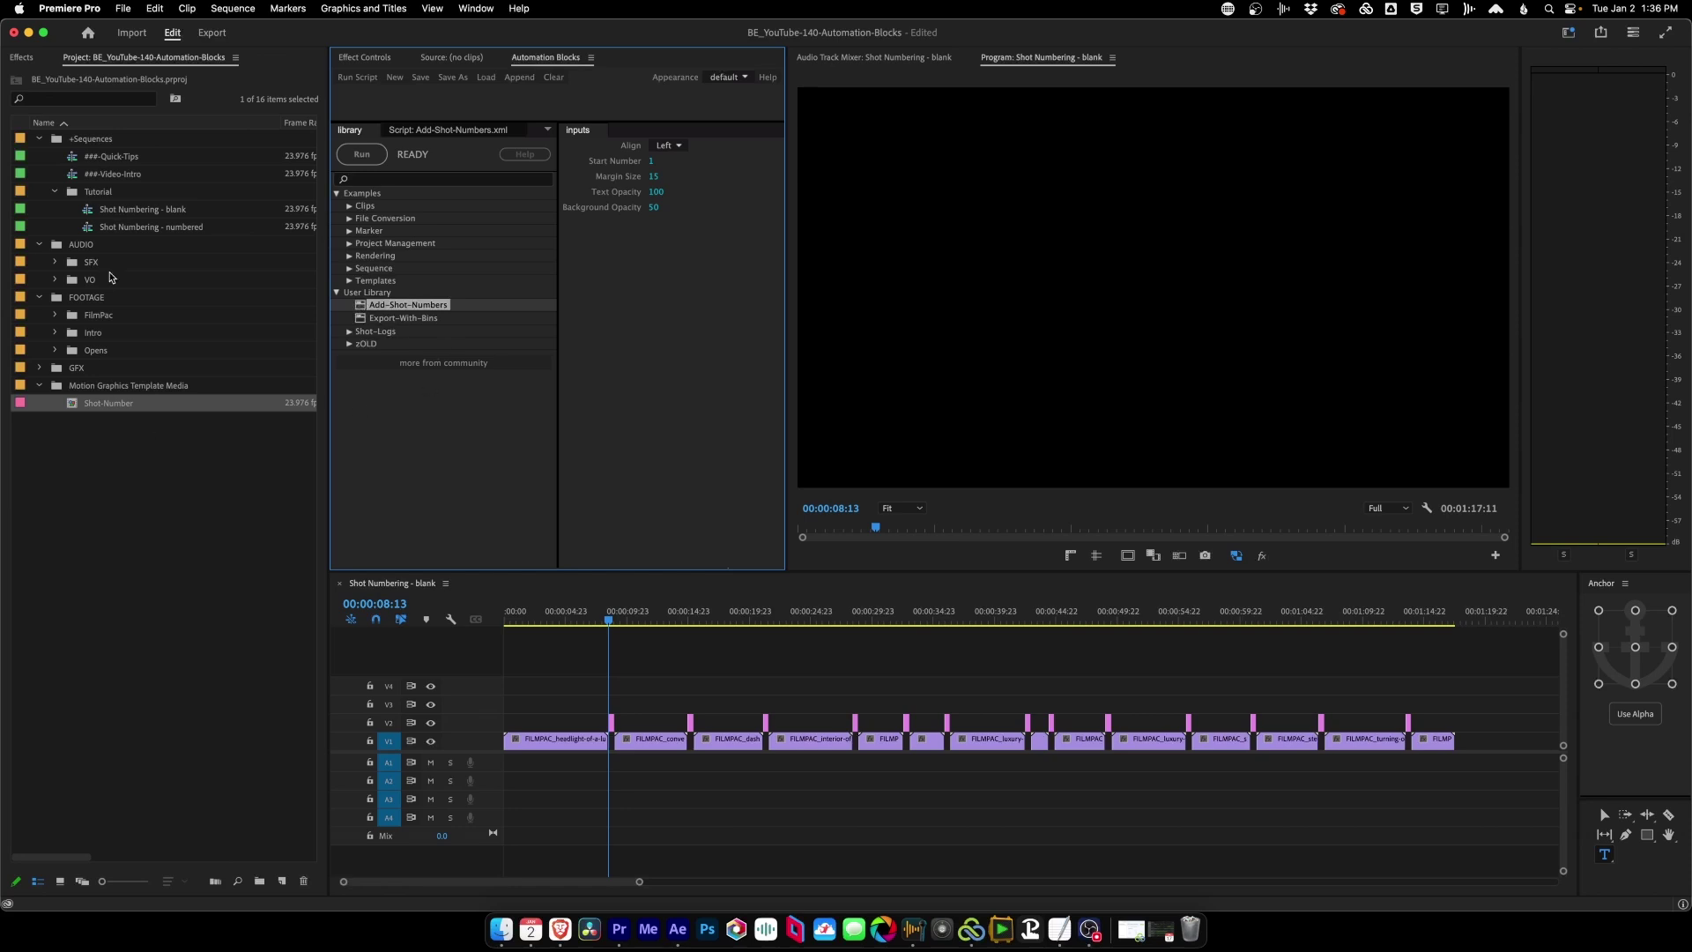
Run Add-Shot-Numbers on the 'Shot Numbering - blank' sequence and scrub through to check the numbers.
left_click(88, 212)
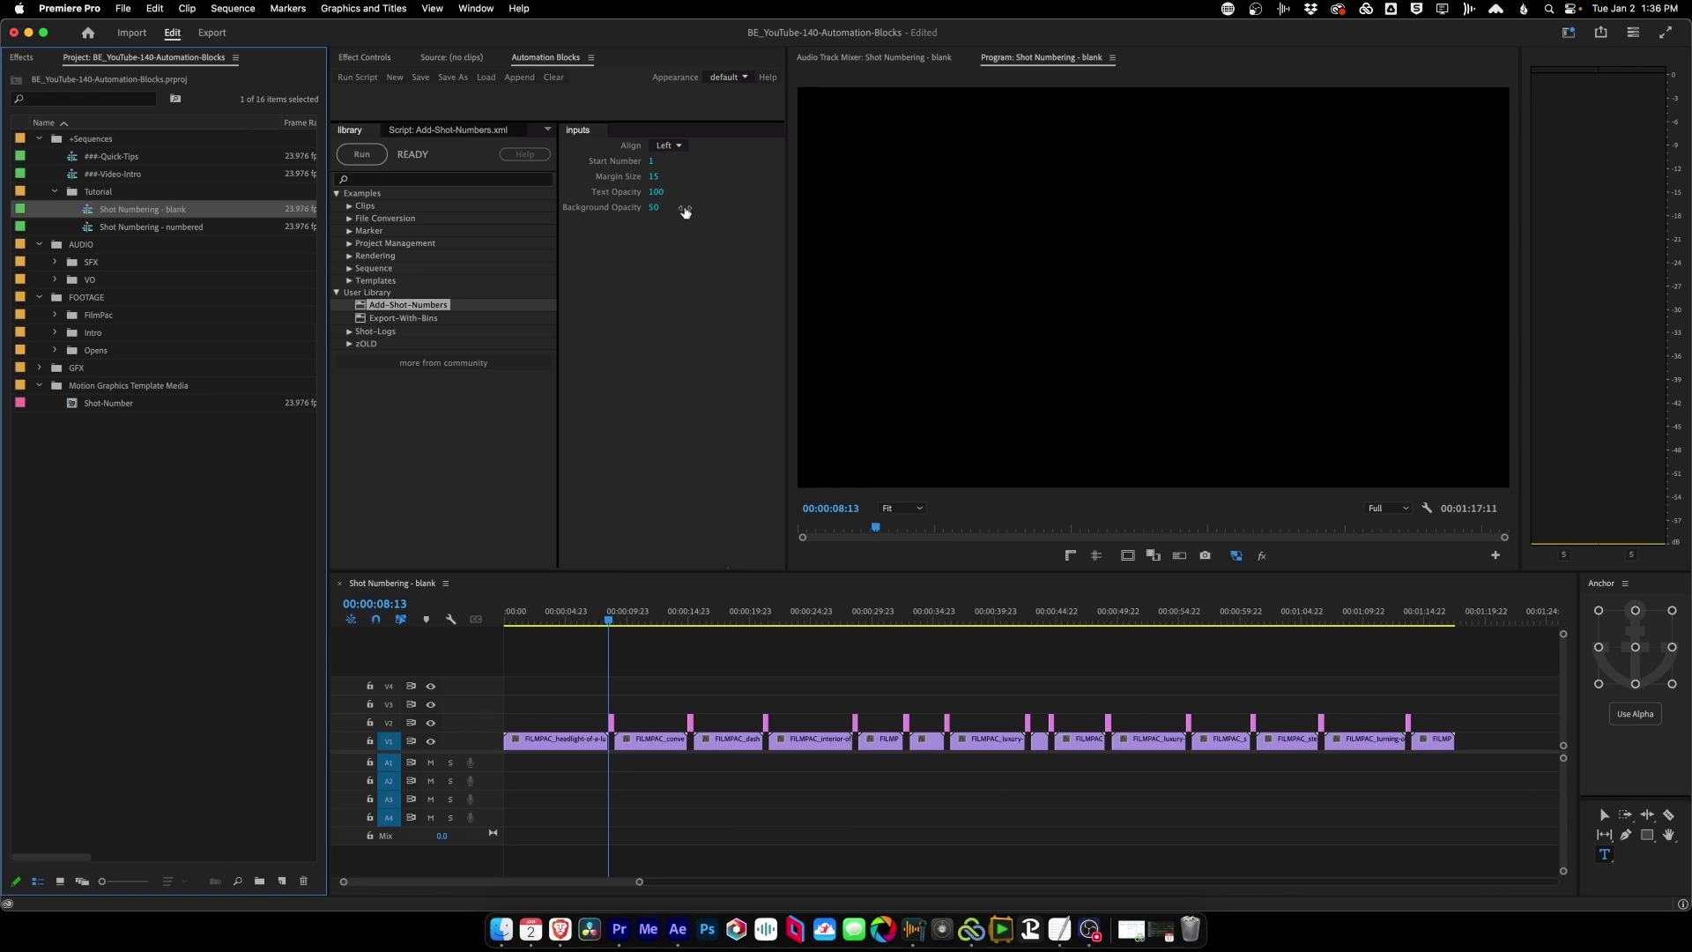
left_click(368, 160)
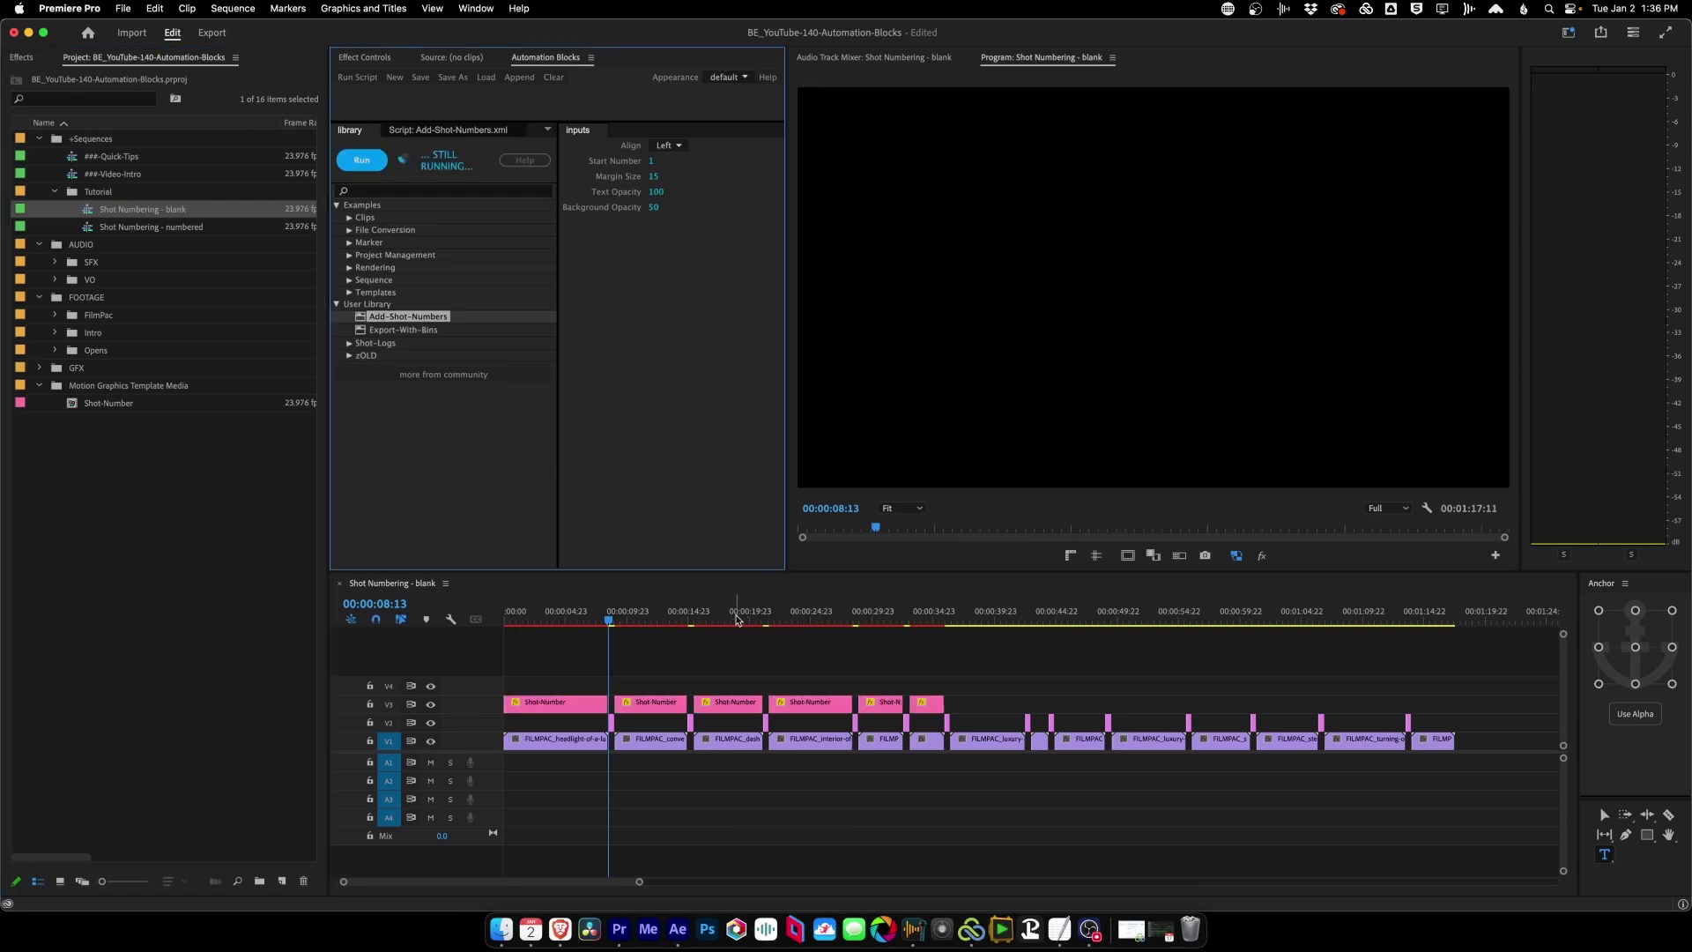
left_click_drag(608, 620, 1439, 630)
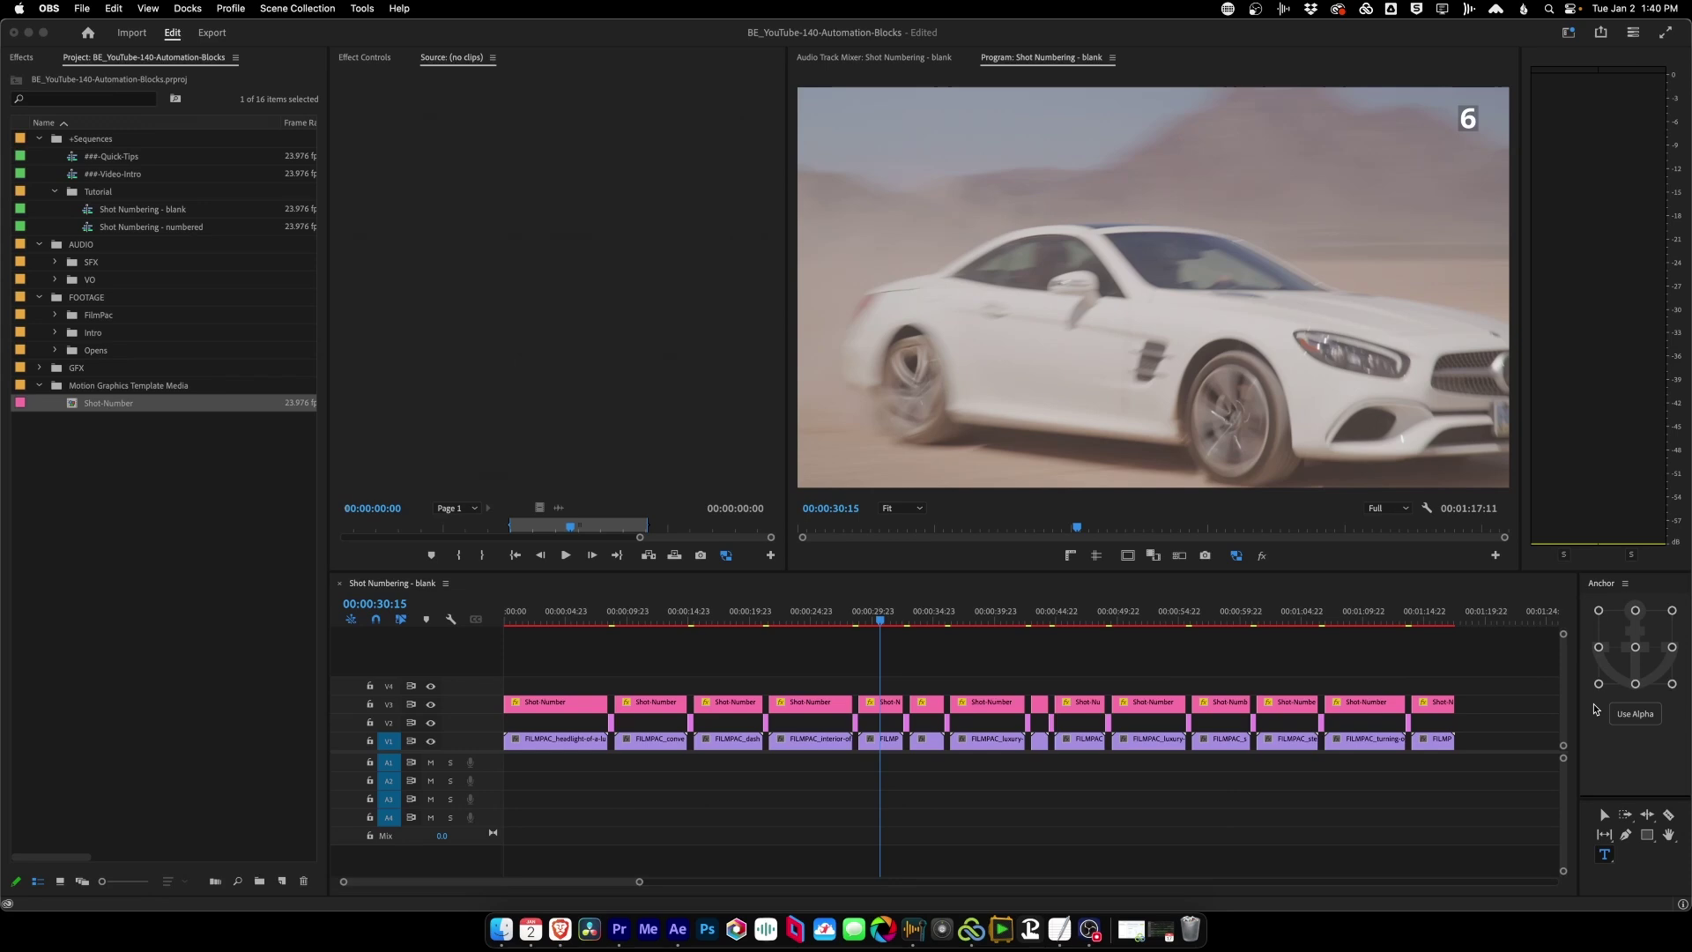
left_click(1458, 675)
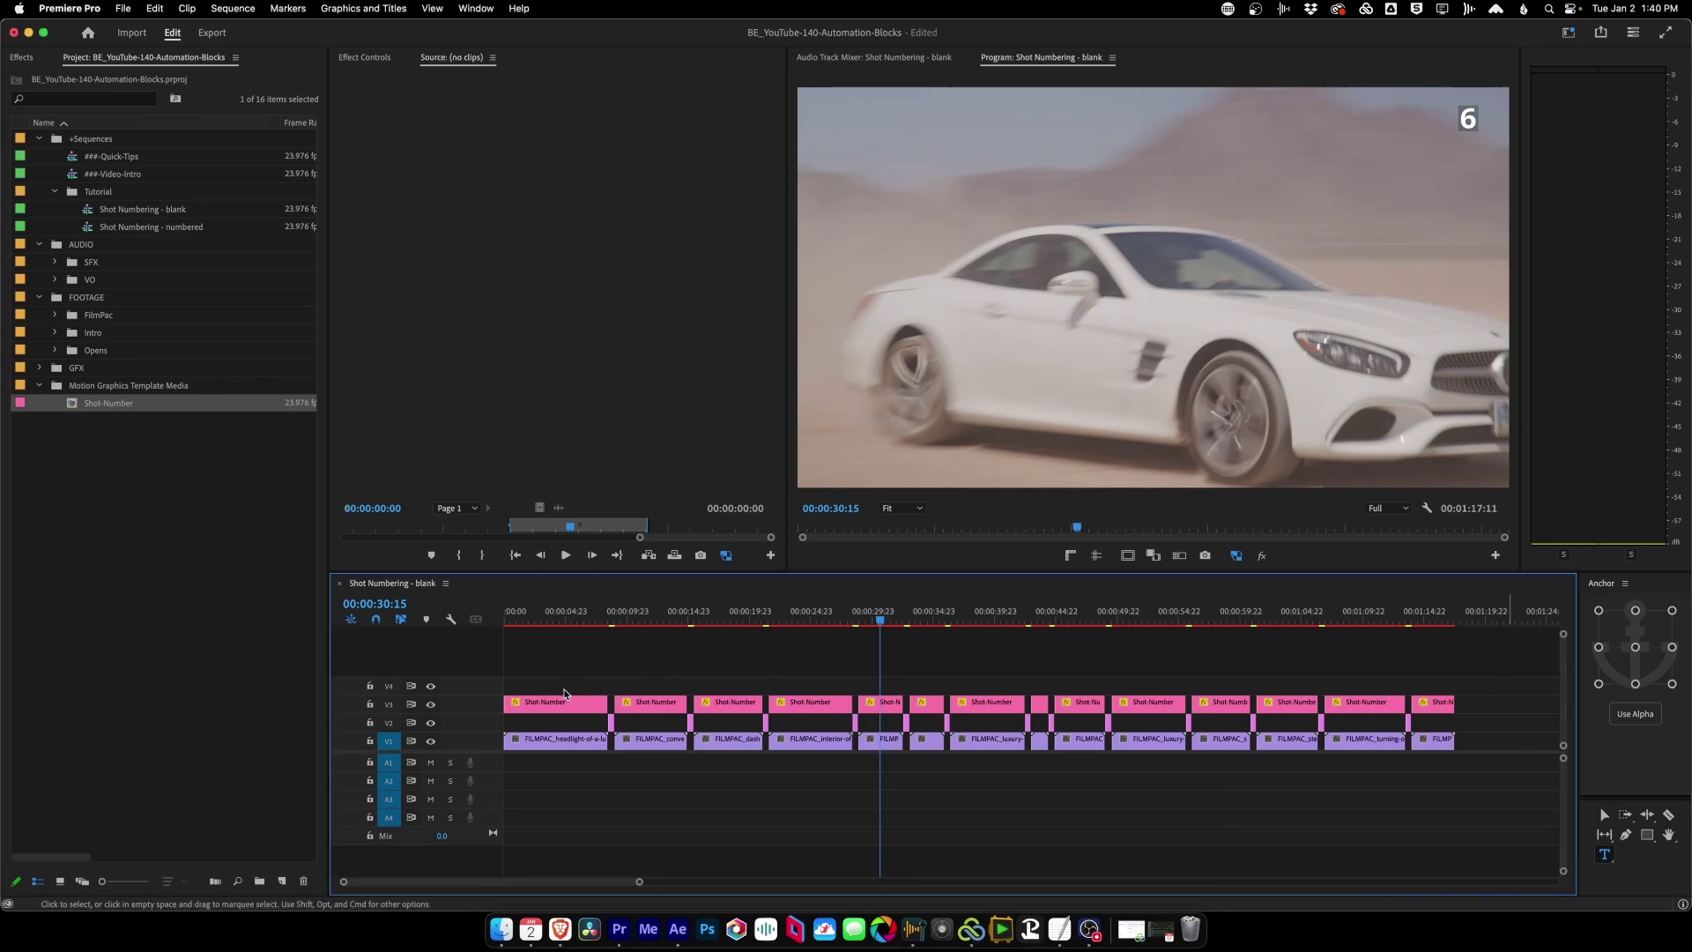
left_click_drag(547, 663, 1512, 711)
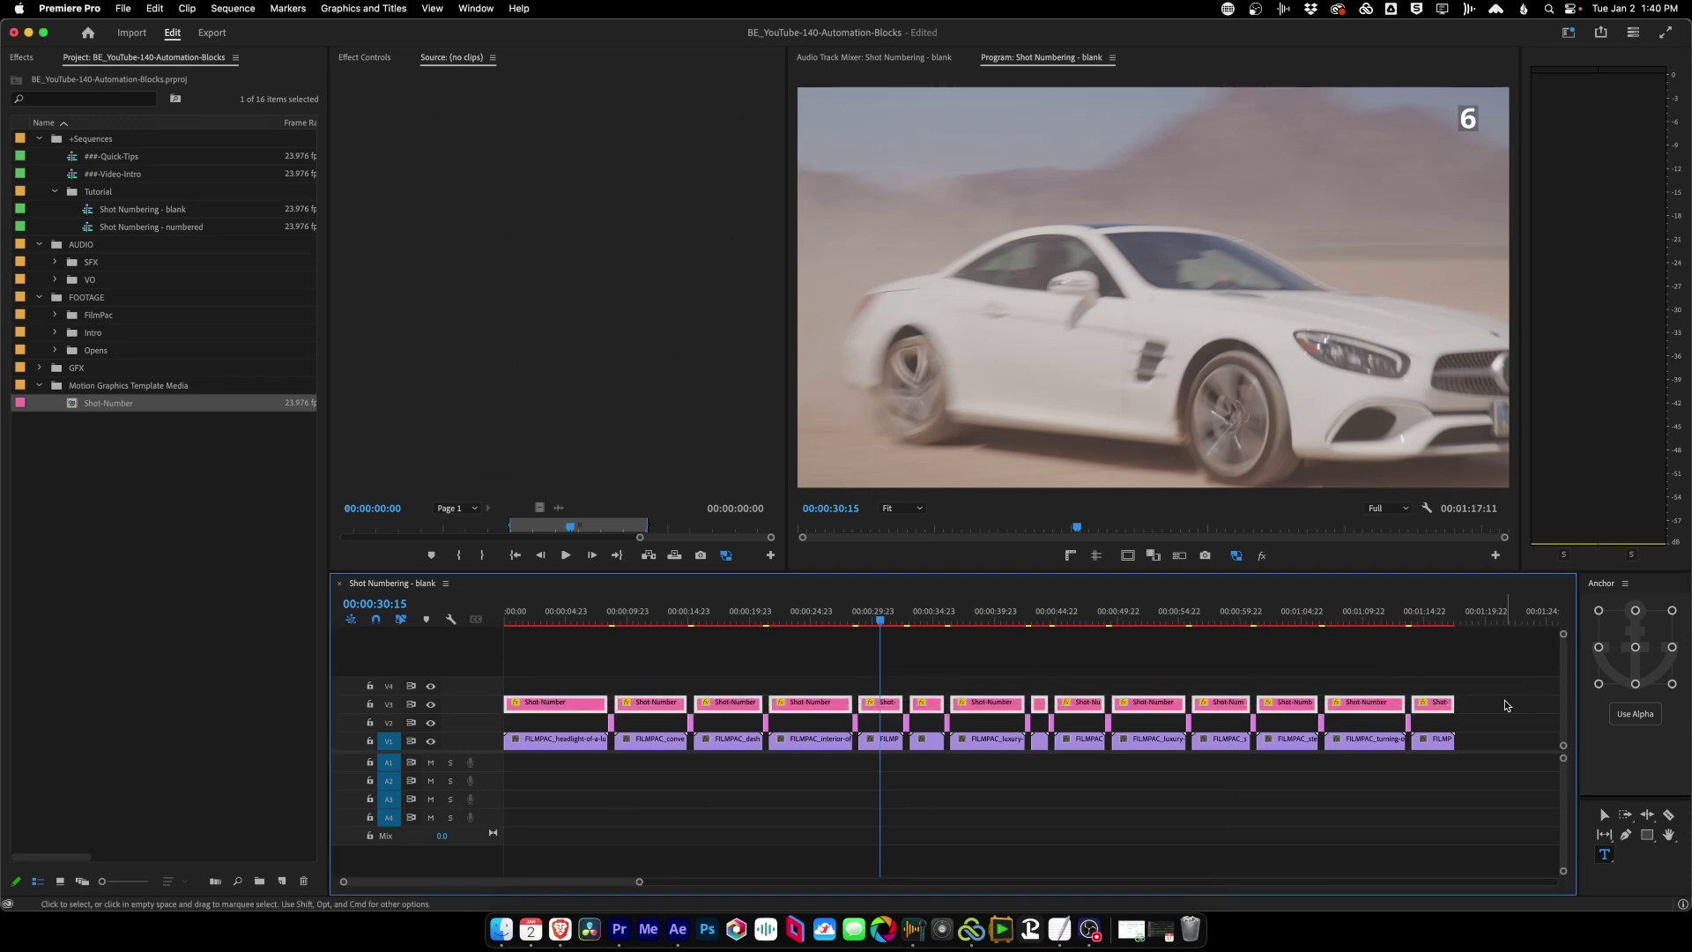
key("Delete")
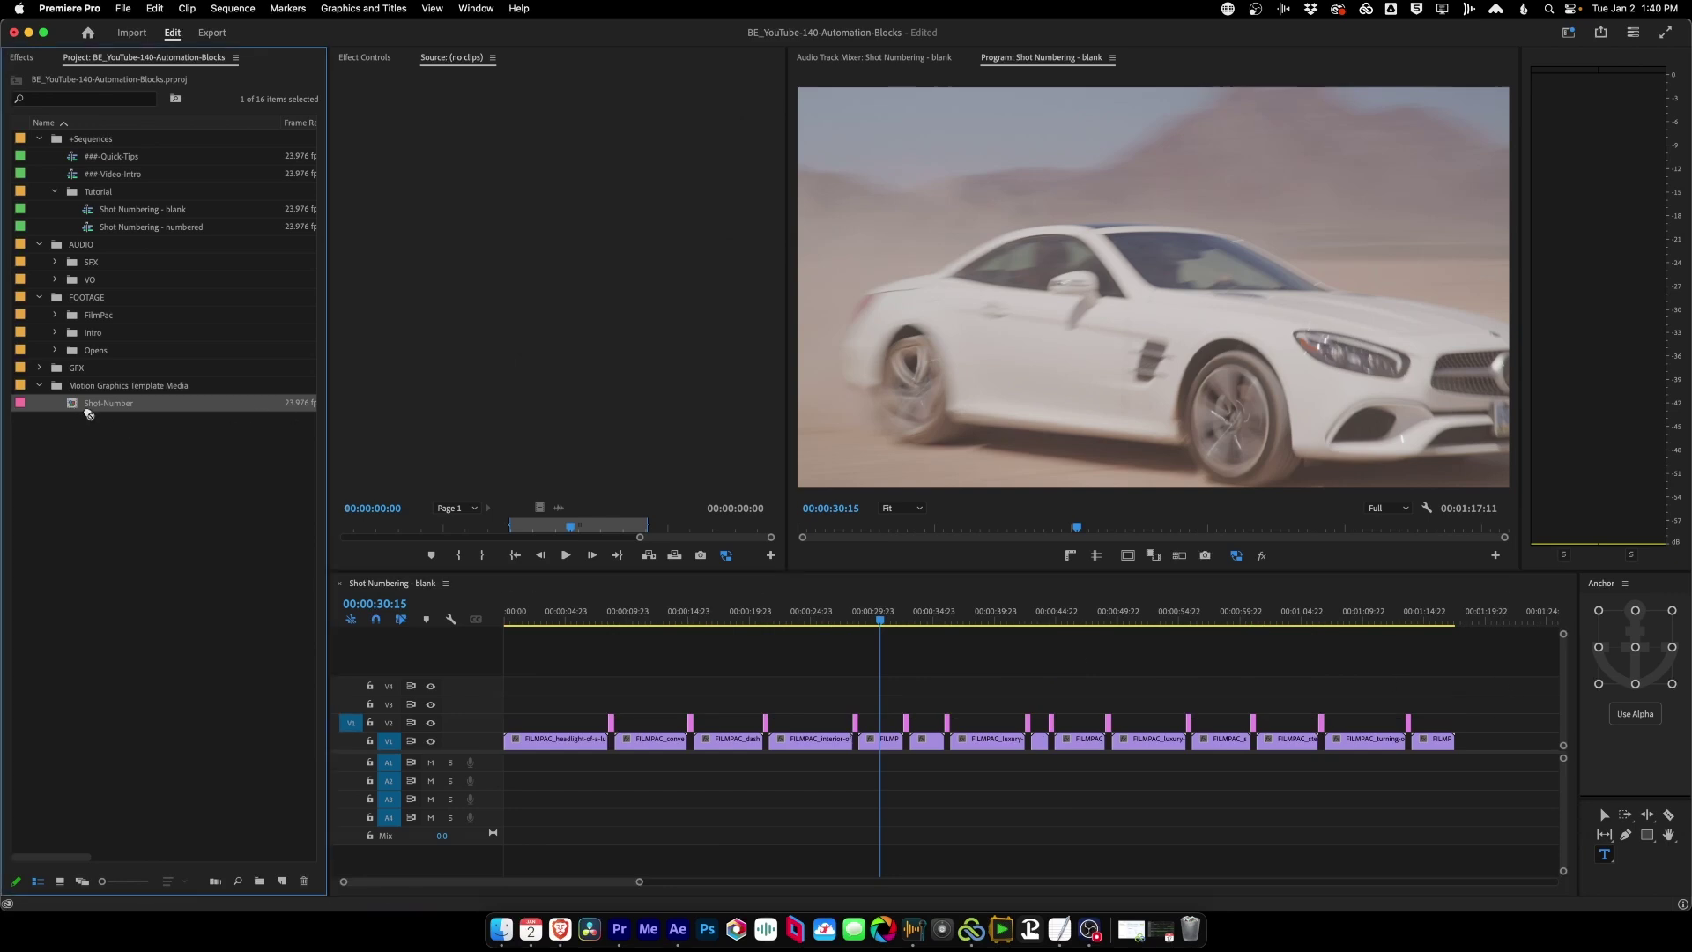
left_click_drag(89, 412, 881, 686)
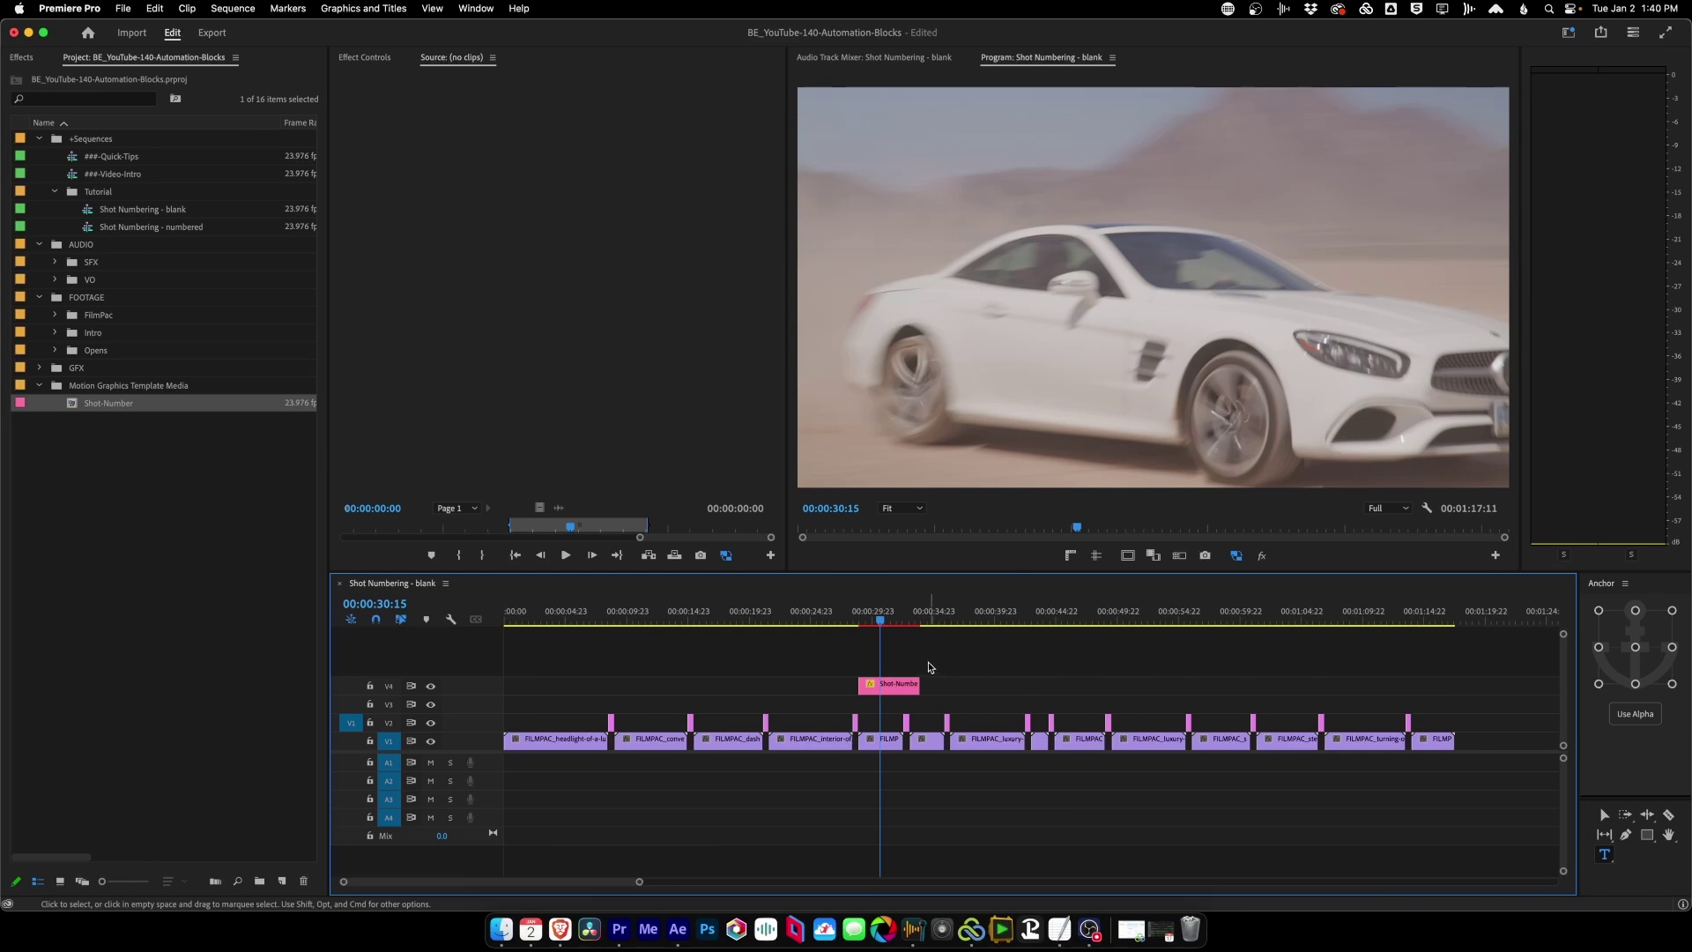
right_click(897, 686)
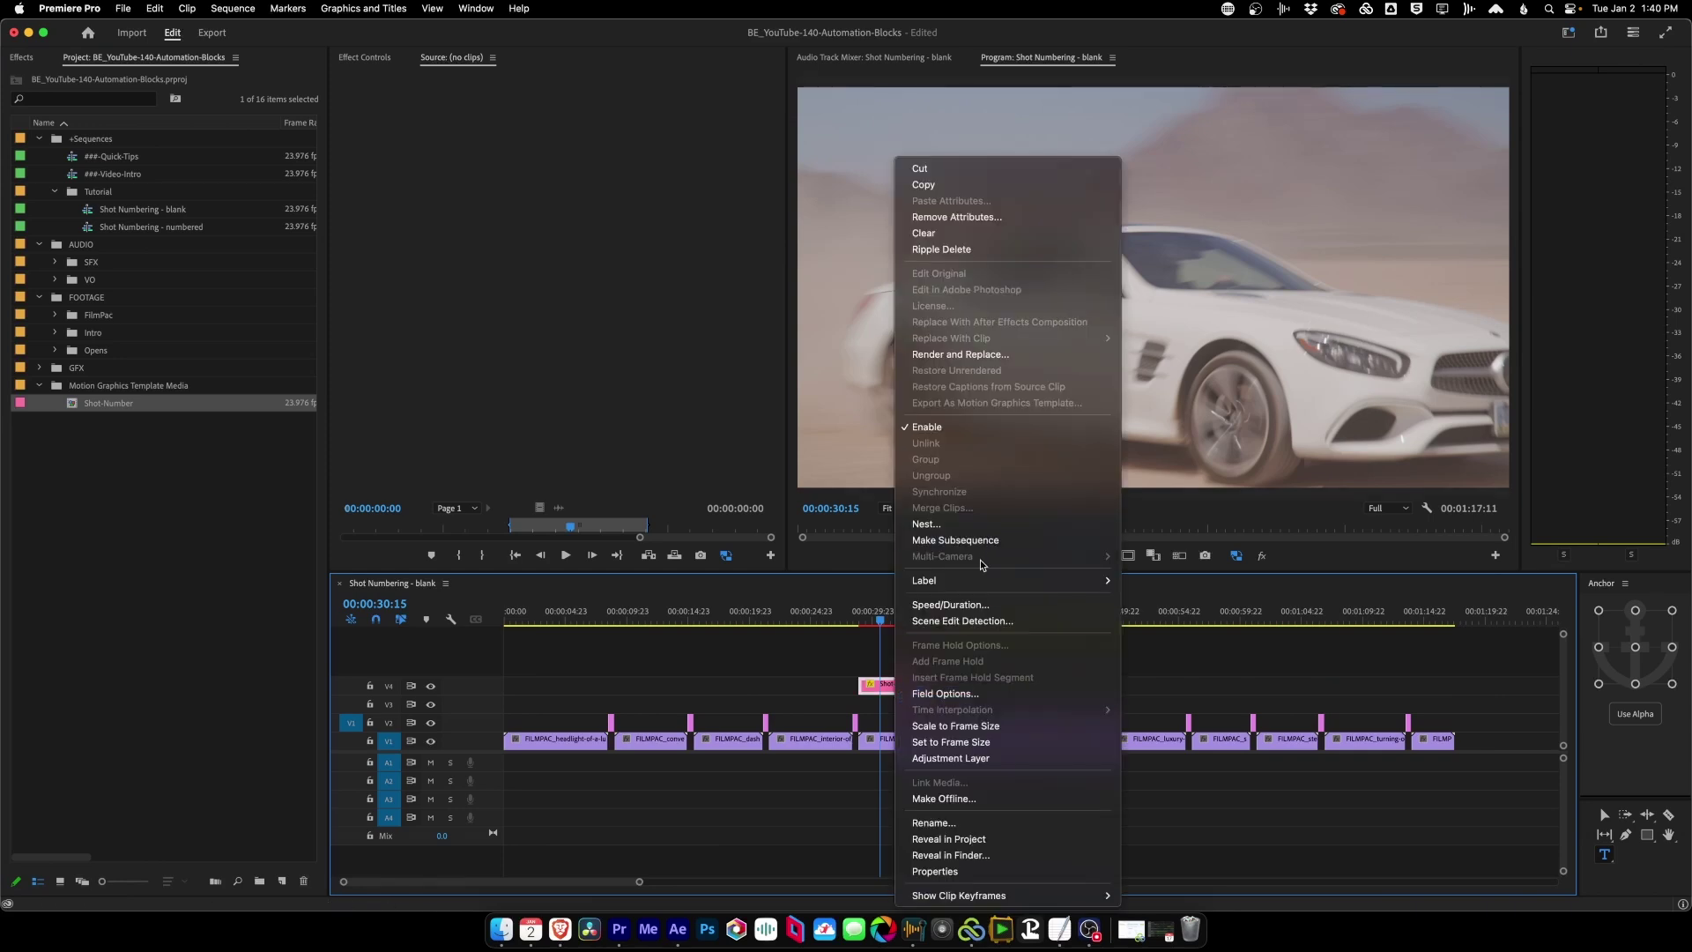
left_click(974, 747)
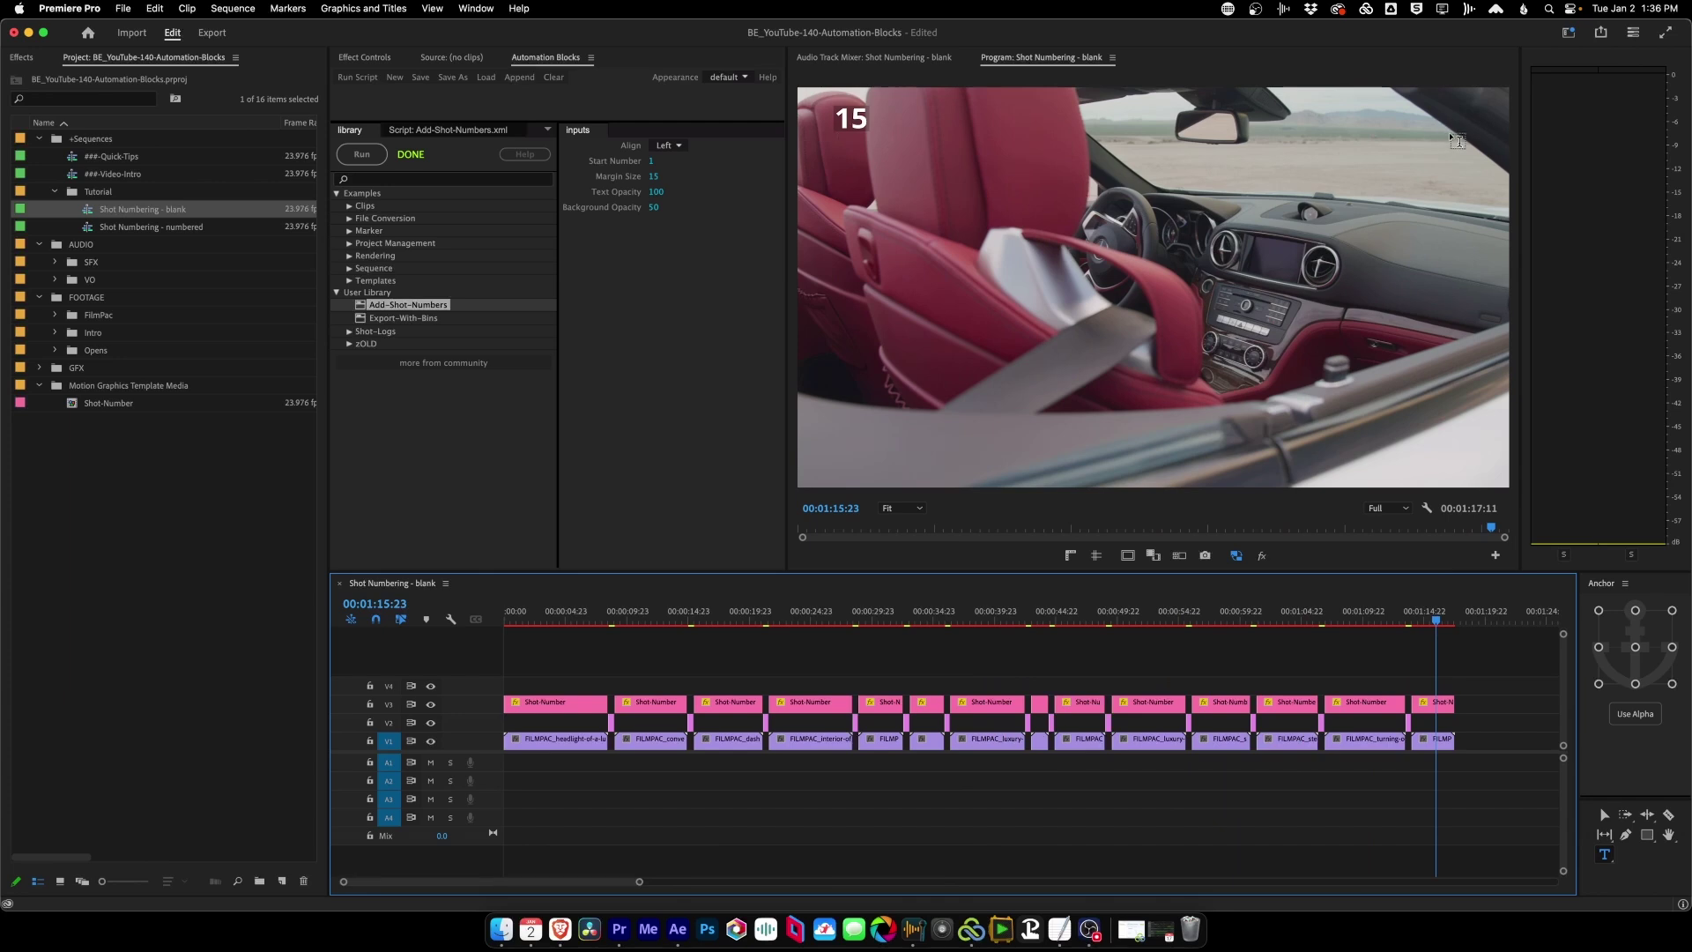
Delete all the Shot-Number overlays on V3 and return the playhead near the start.
left_click_drag(1506, 670, 529, 701)
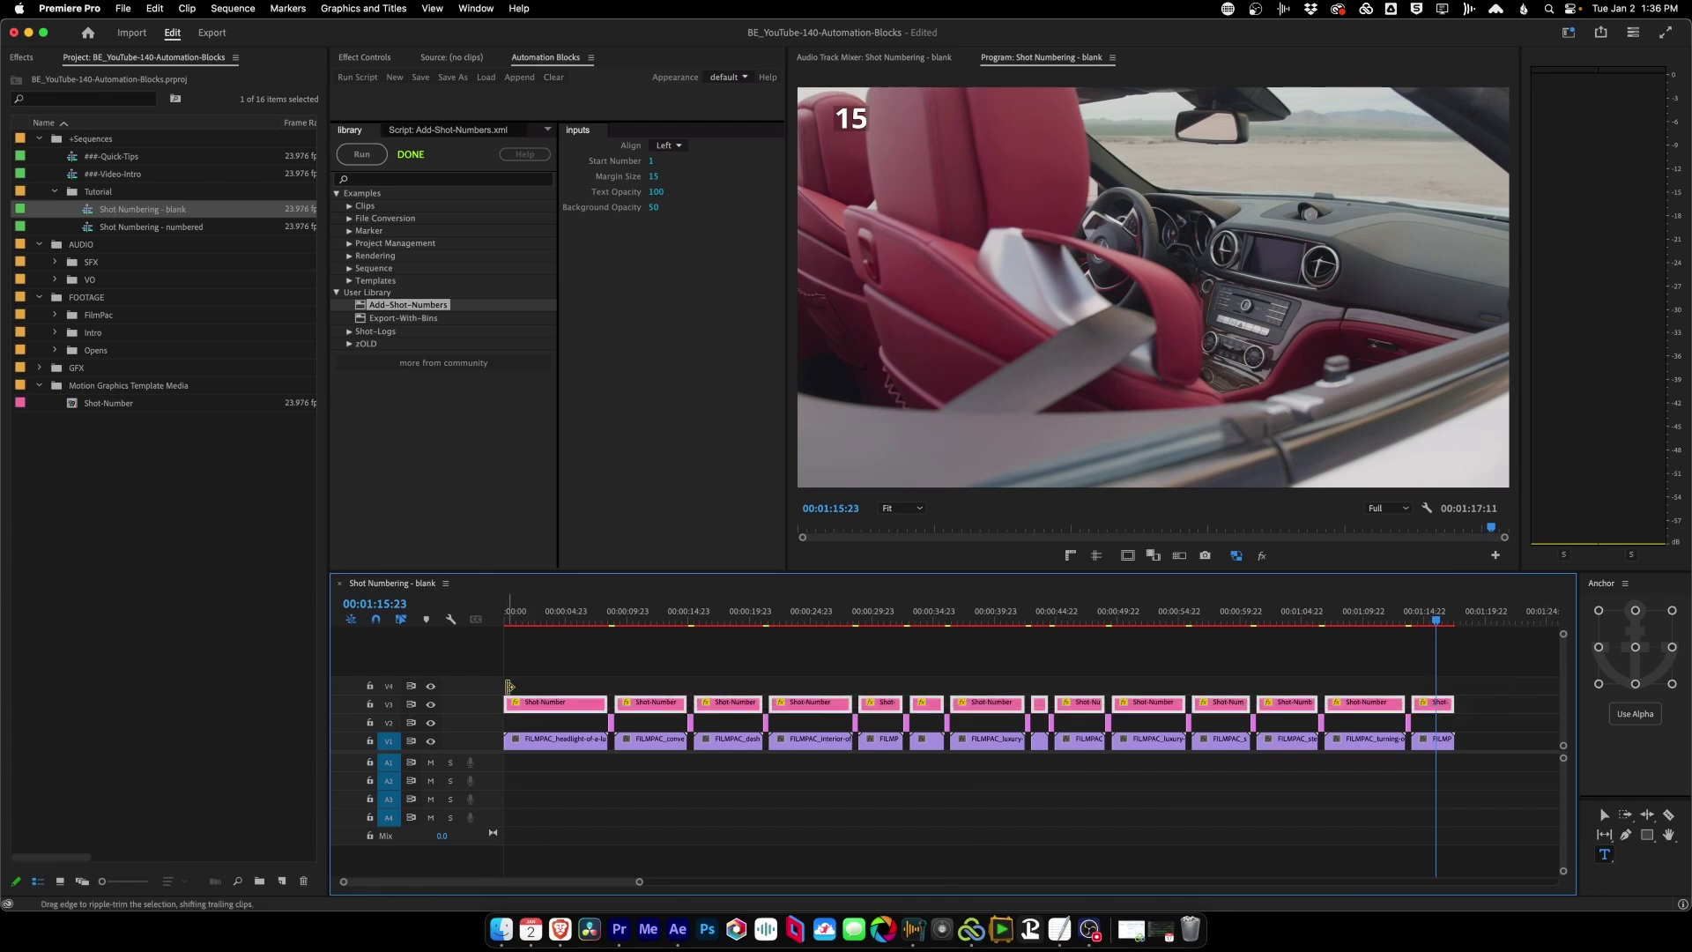
key("Delete")
left_click(536, 621)
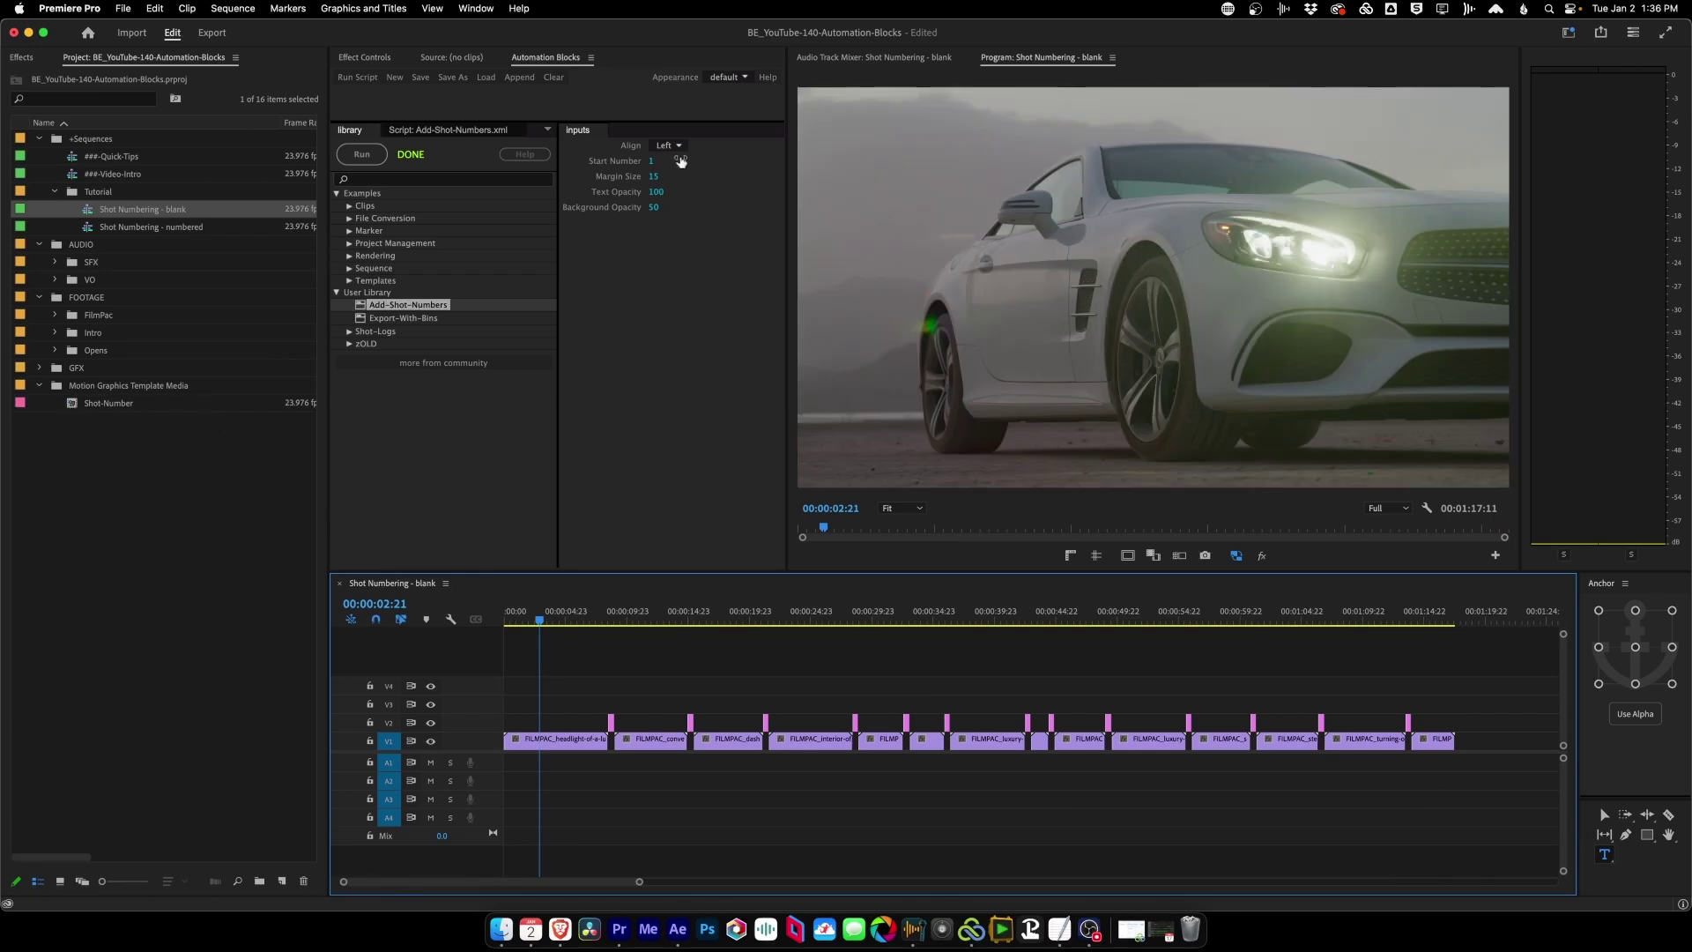
Rerun the script with Align set to Right and scrub to verify the right-aligned numbers.
left_click(672, 146)
left_click(675, 177)
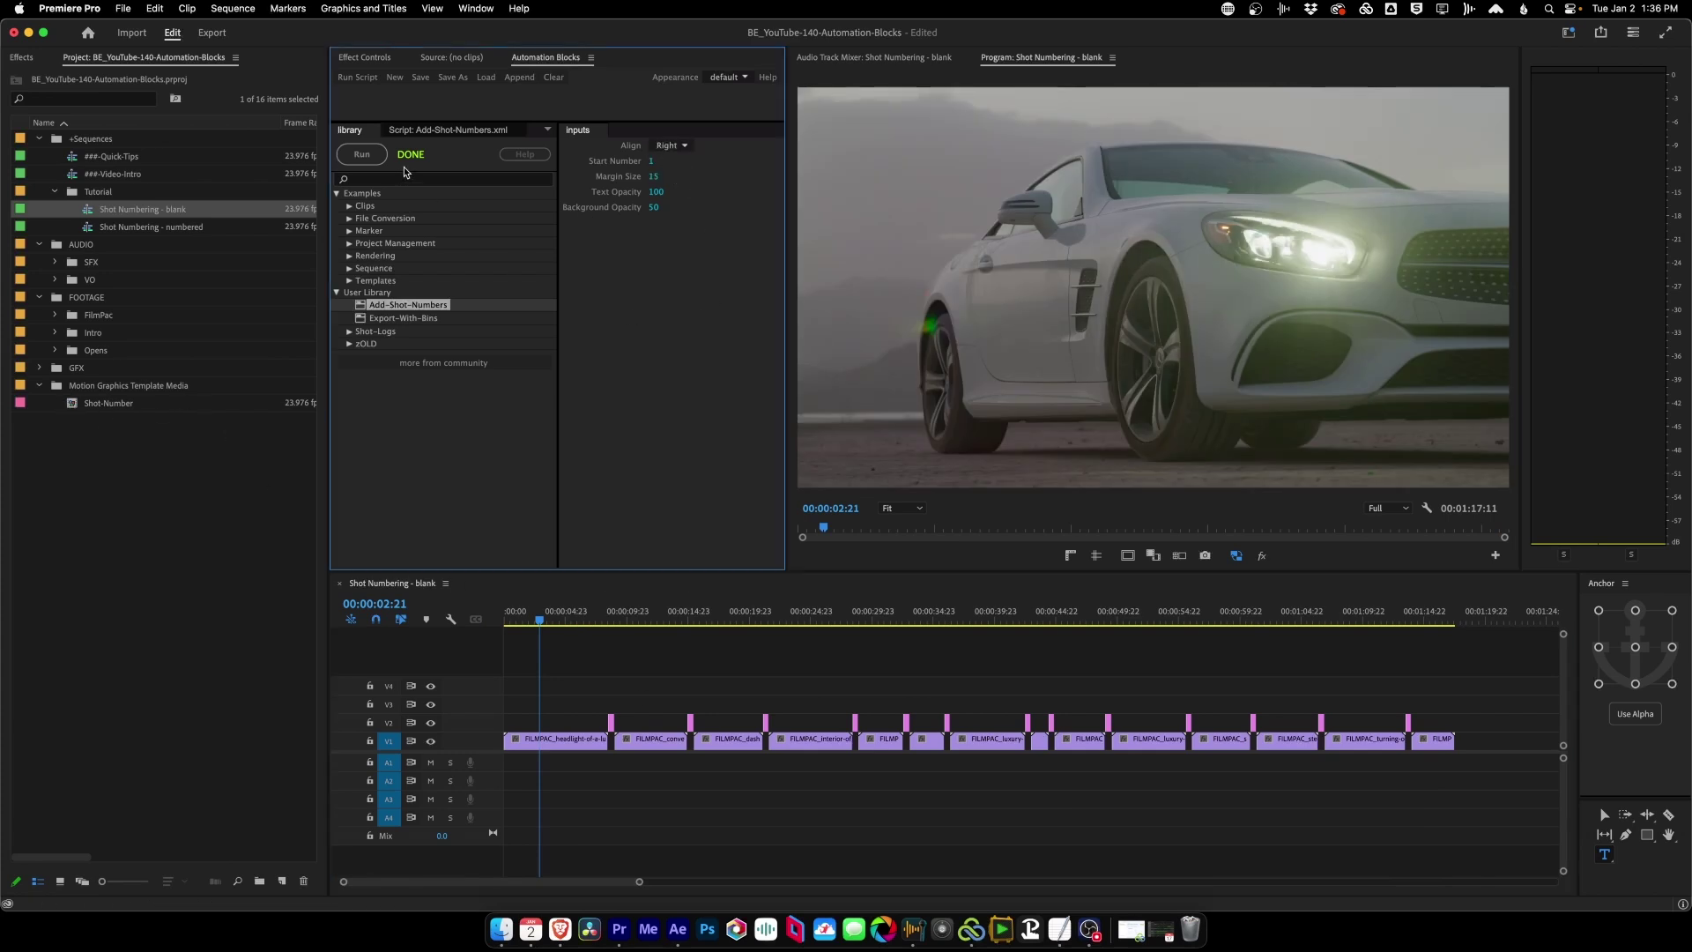
left_click(362, 155)
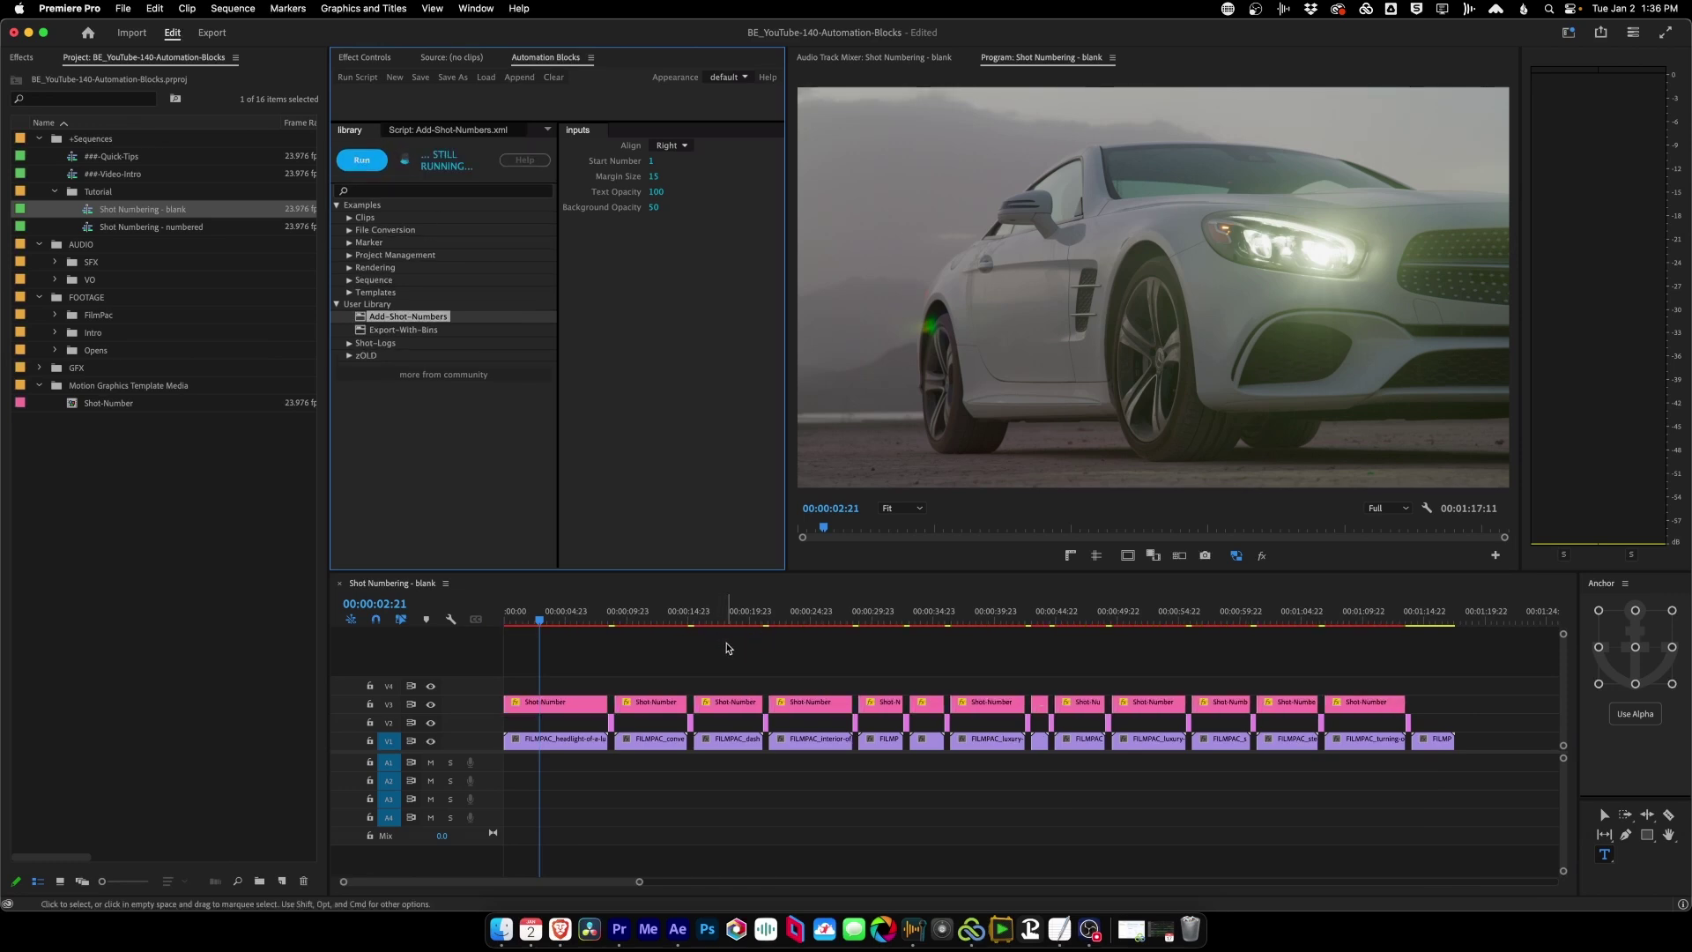
left_click(590, 624)
left_click_drag(591, 624, 883, 641)
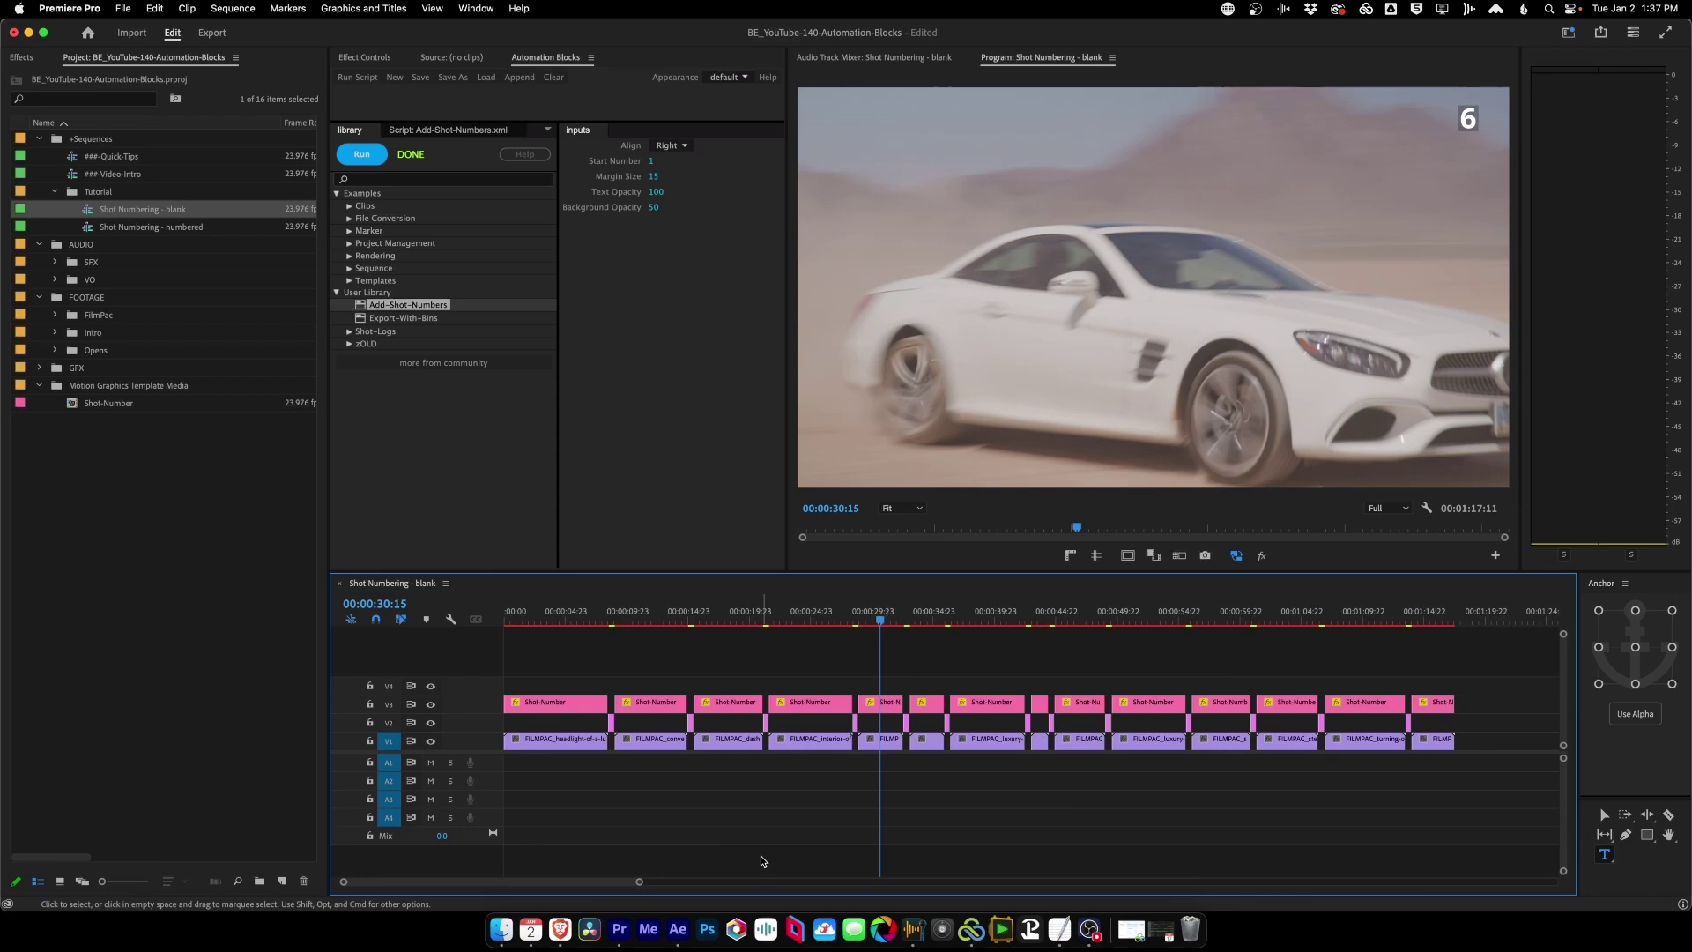
left_click(75, 403)
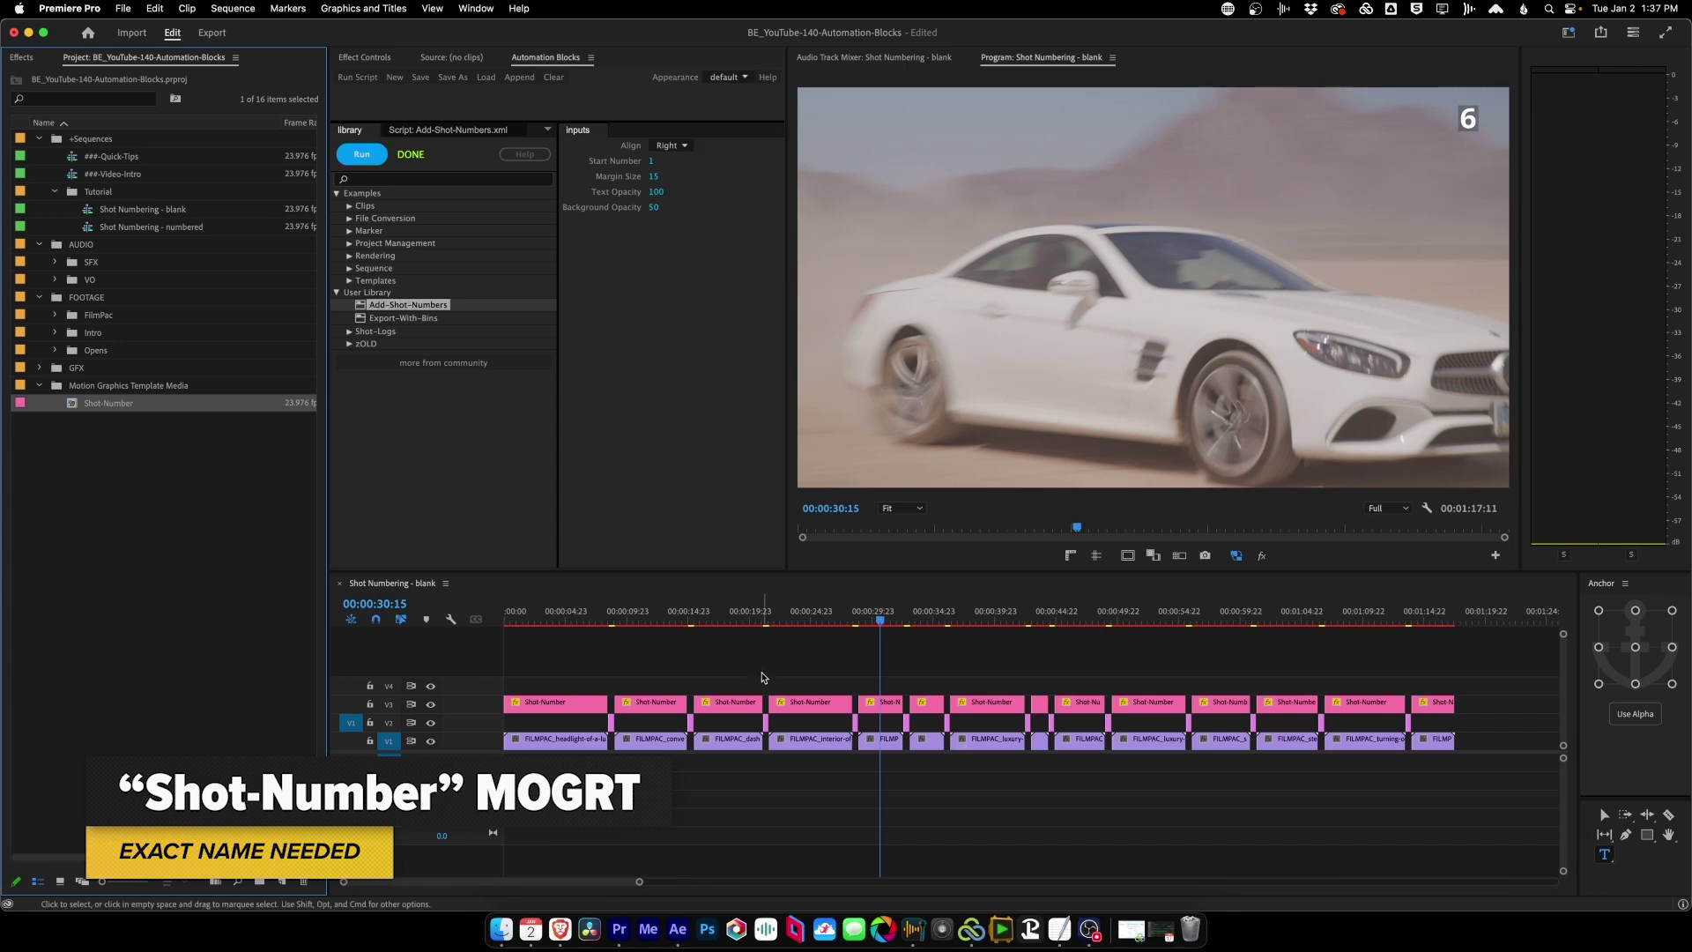
Open the Add-Shot-Numbers.xml script tab, maximize the panel, and pan to show the whole script.
left_click(452, 132)
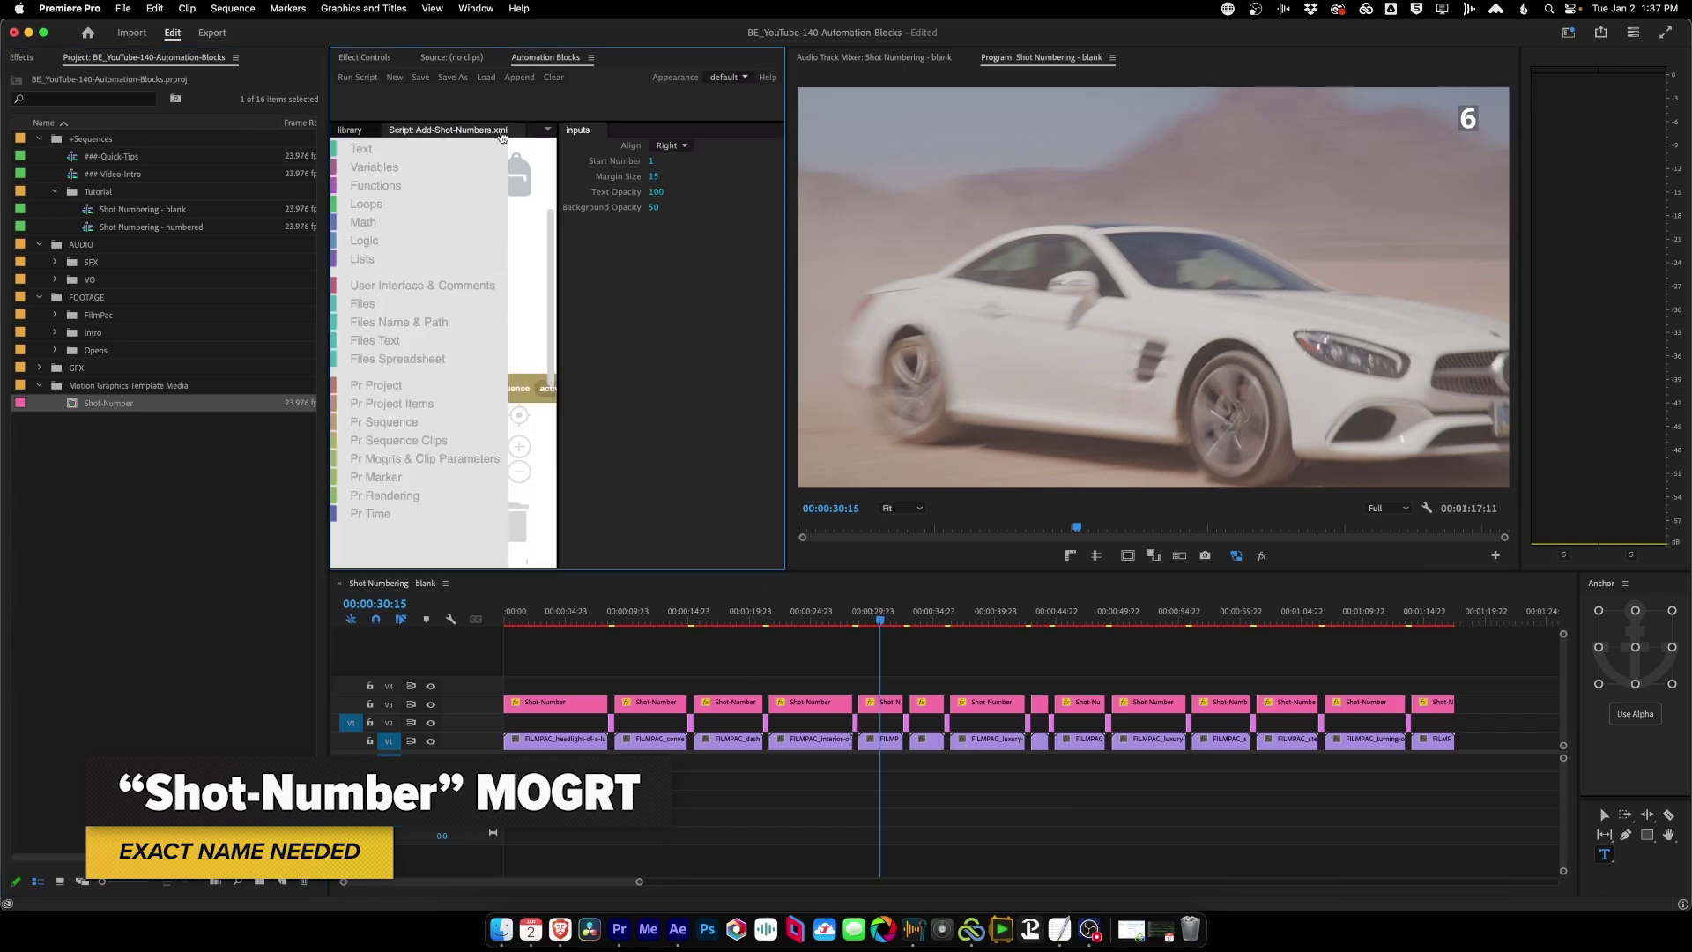
key("grave")
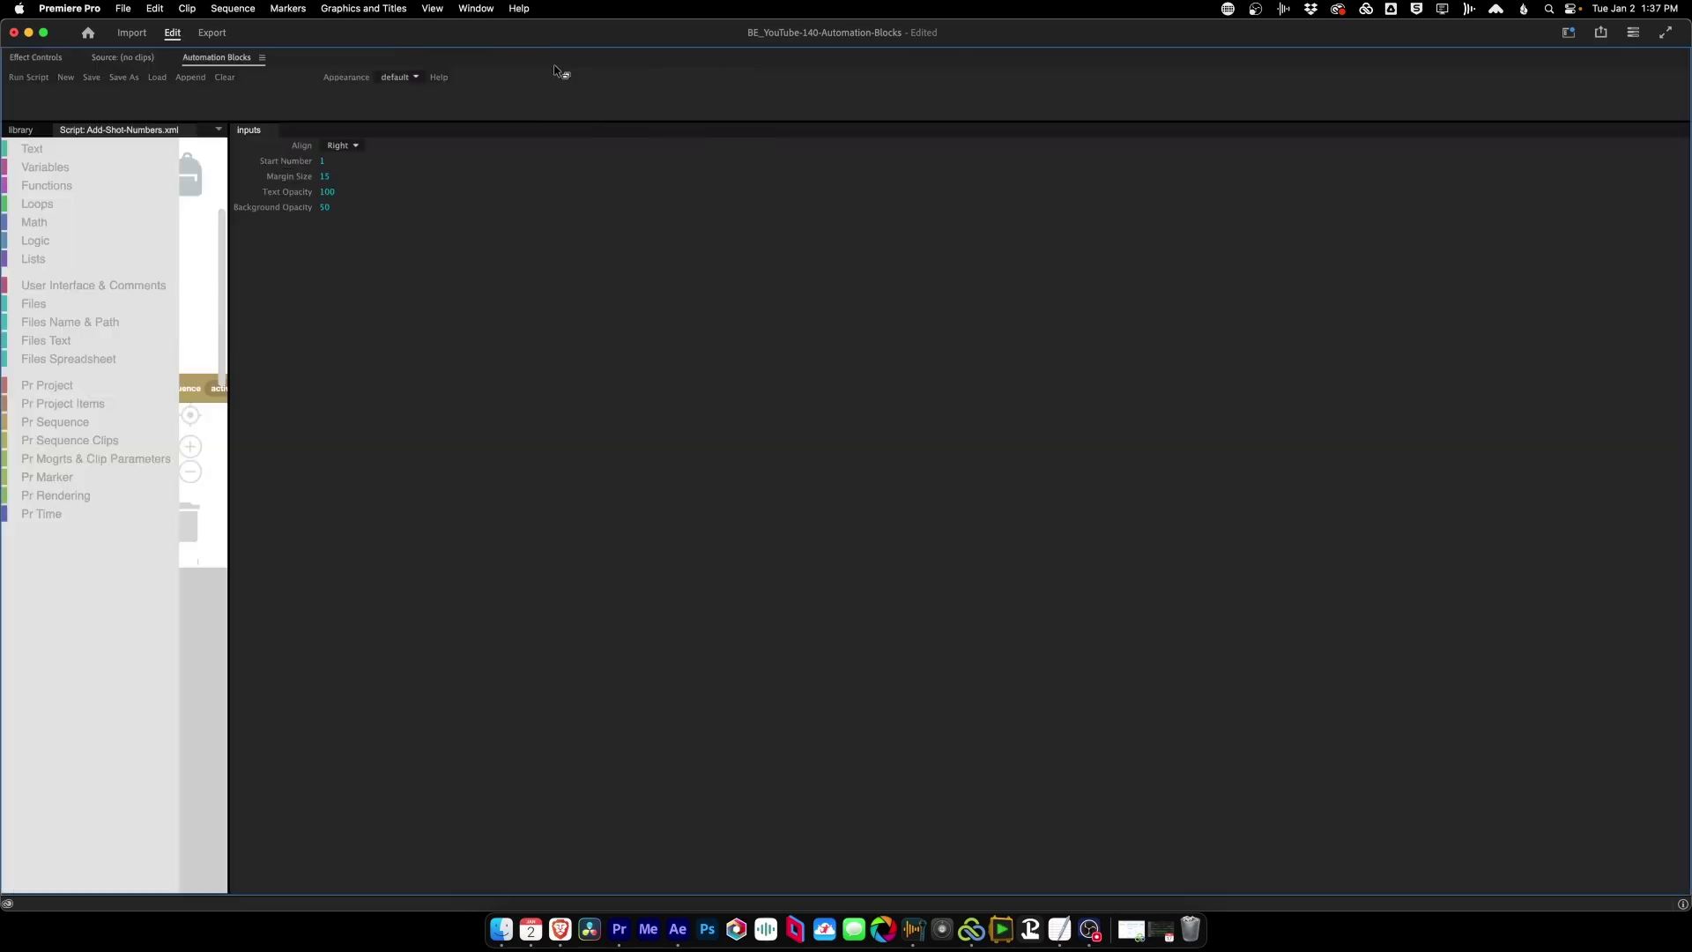
left_click_drag(836, 494, 1272, 515)
left_click_drag(418, 609, 1111, 630)
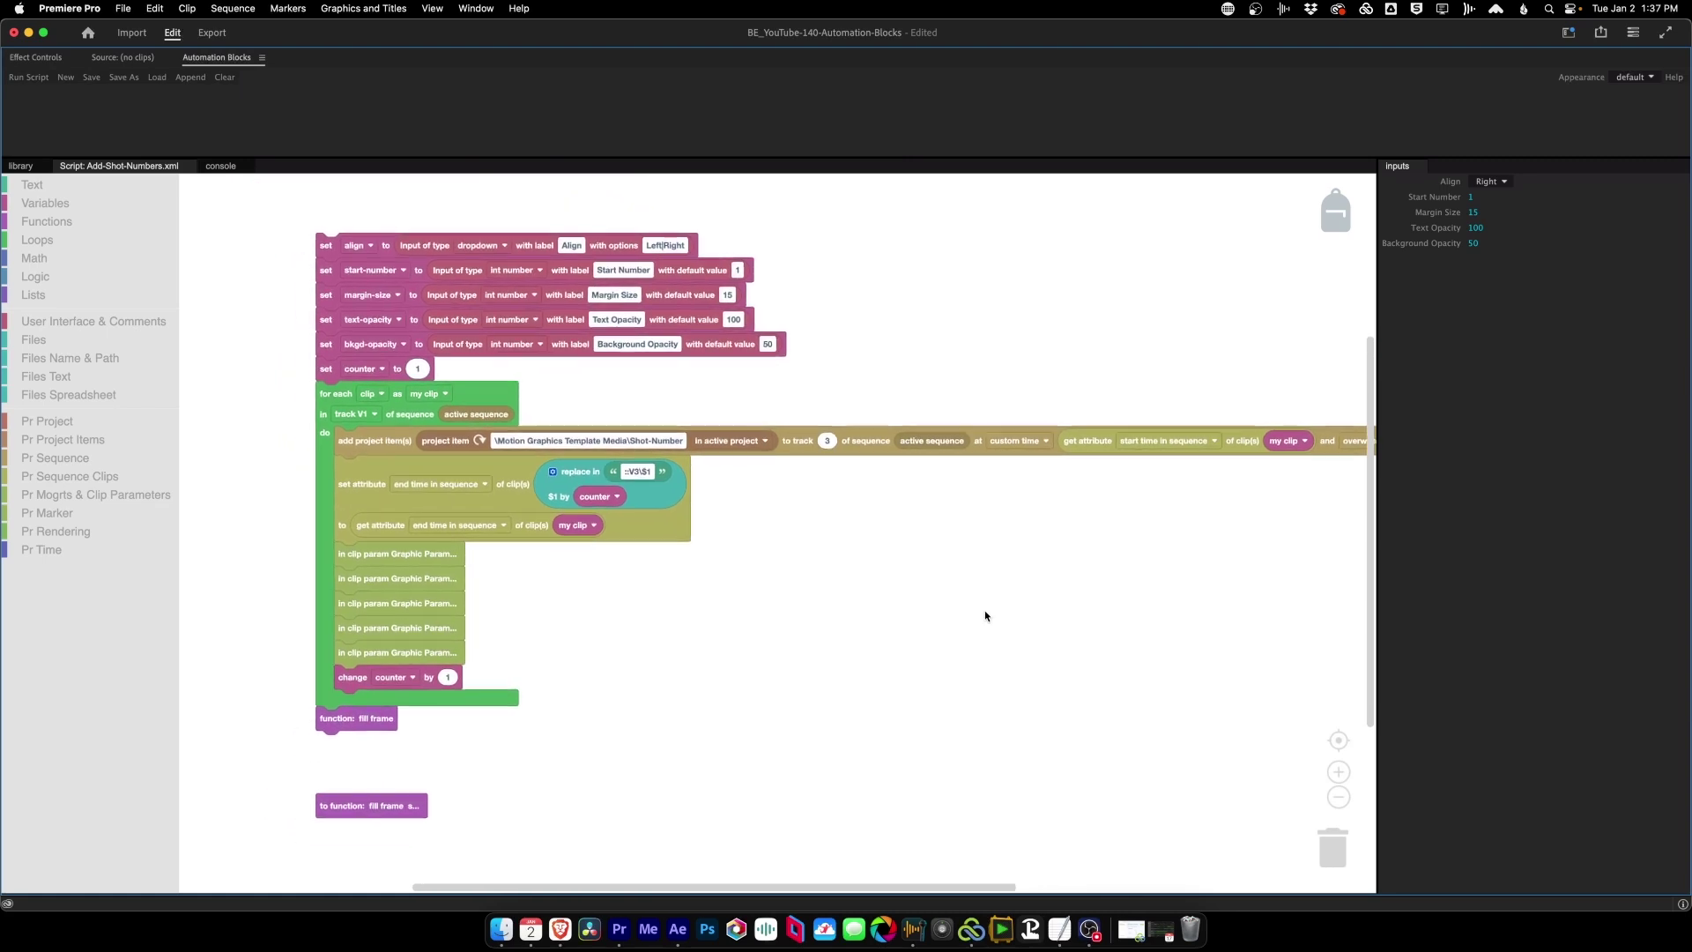
Expand the clip-parameter block to its full form, then collapse it back to one line.
right_click(435, 553)
left_click(525, 588)
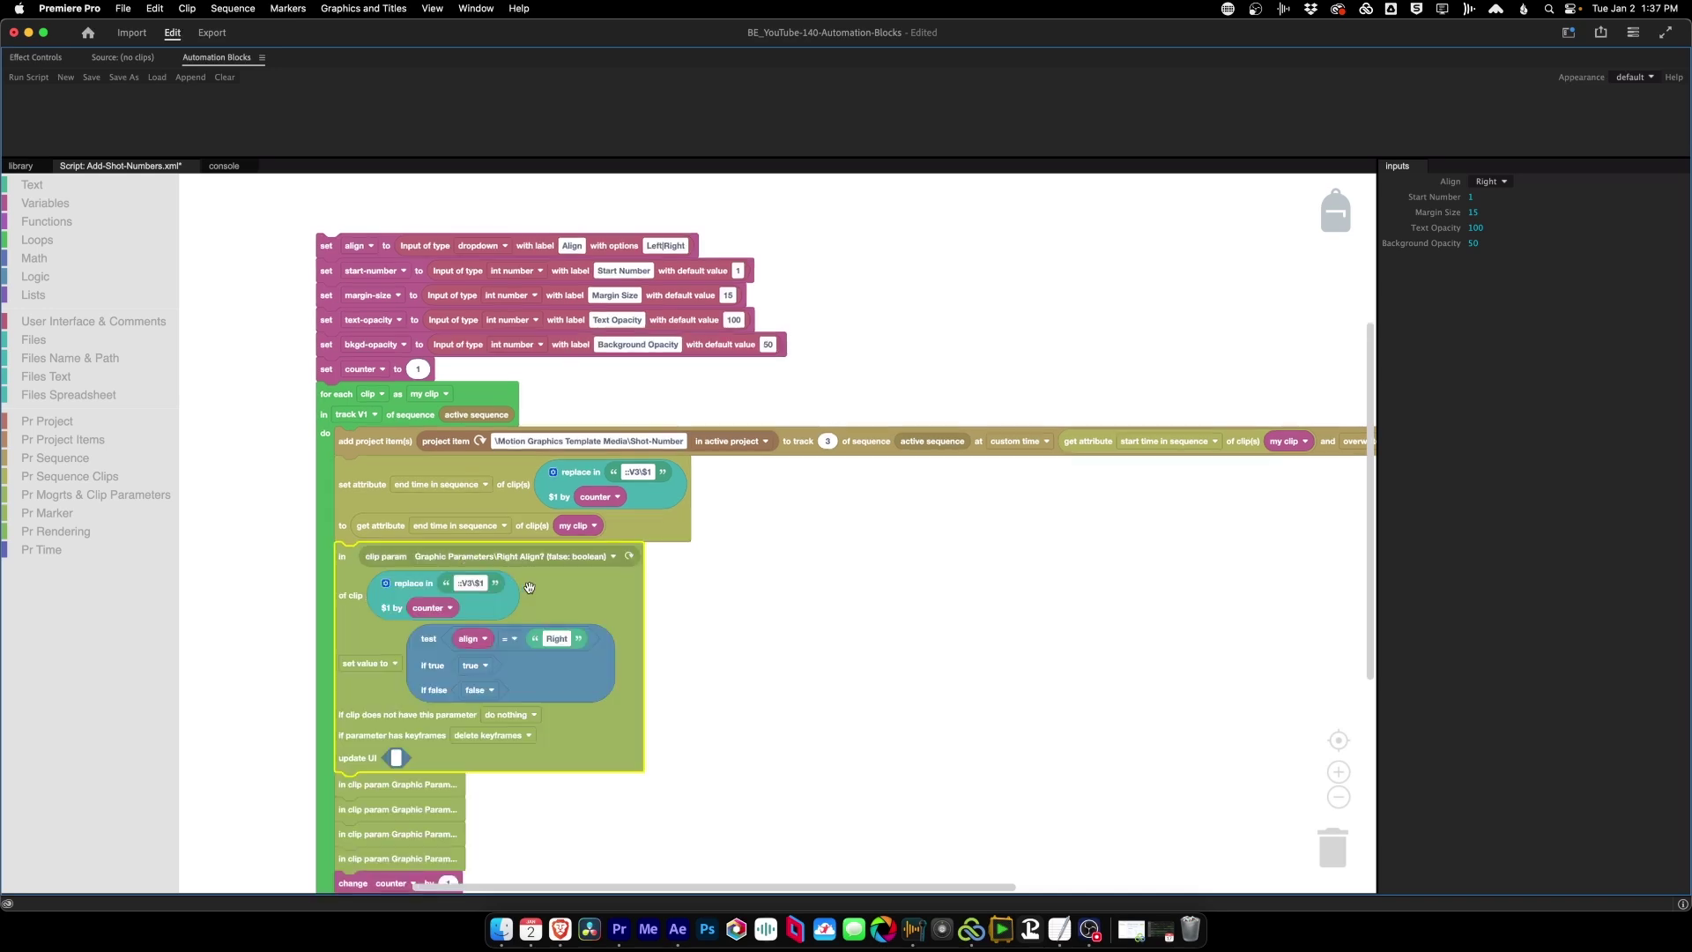
right_click(612, 749)
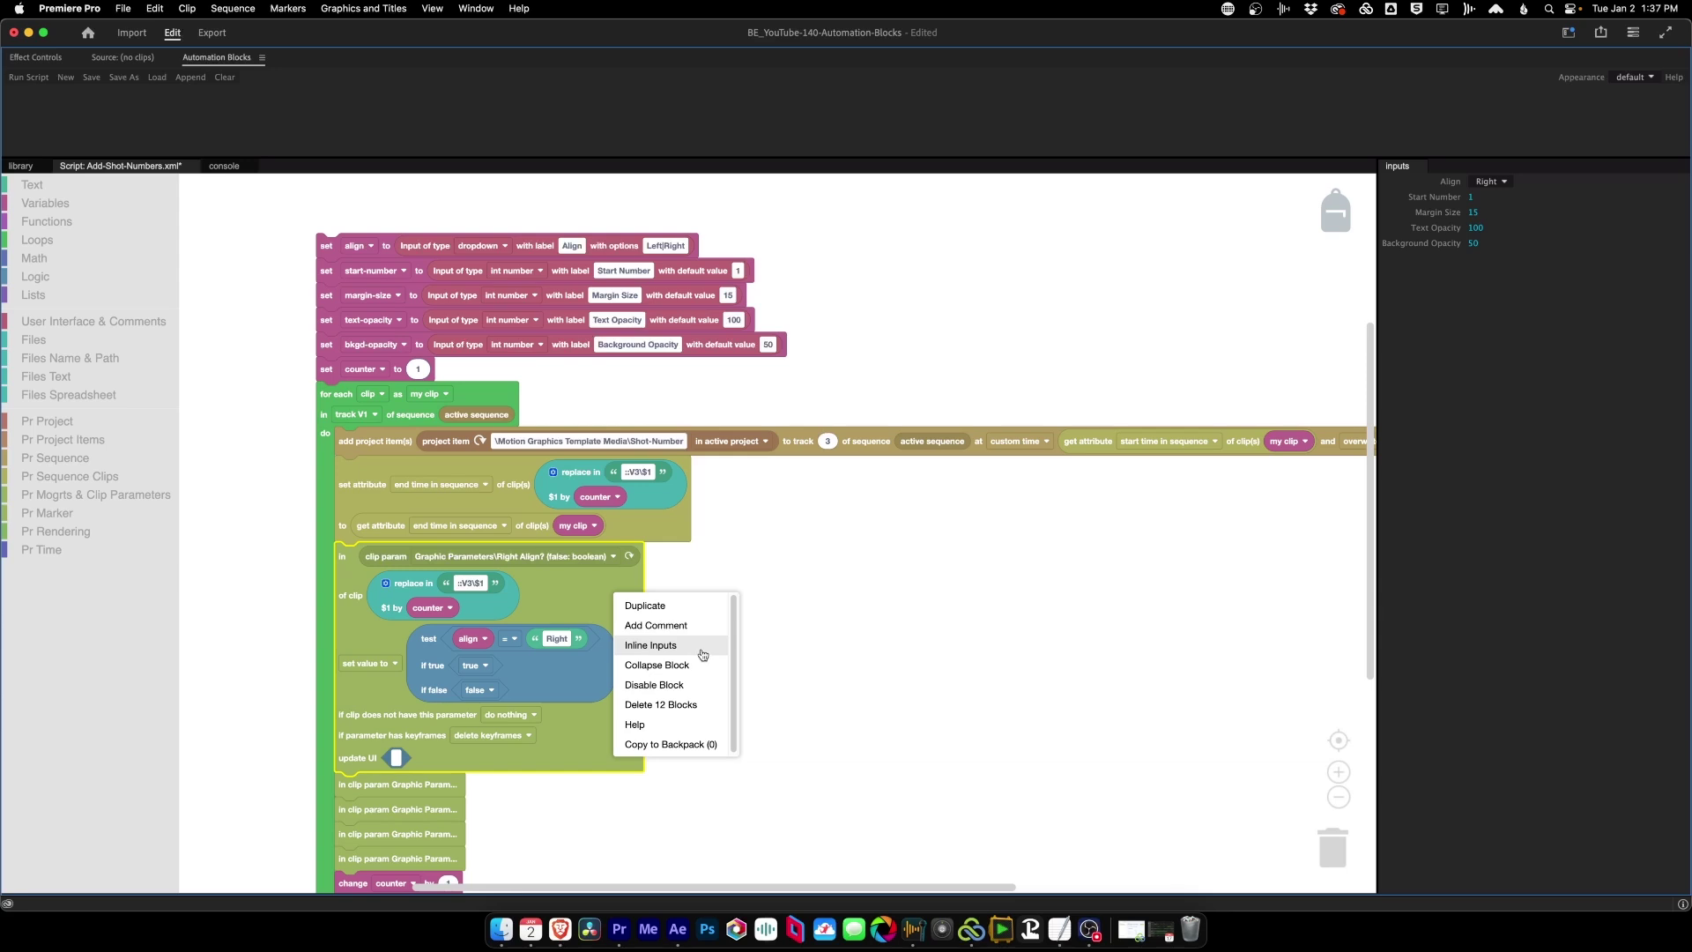
left_click(687, 667)
left_click(655, 438)
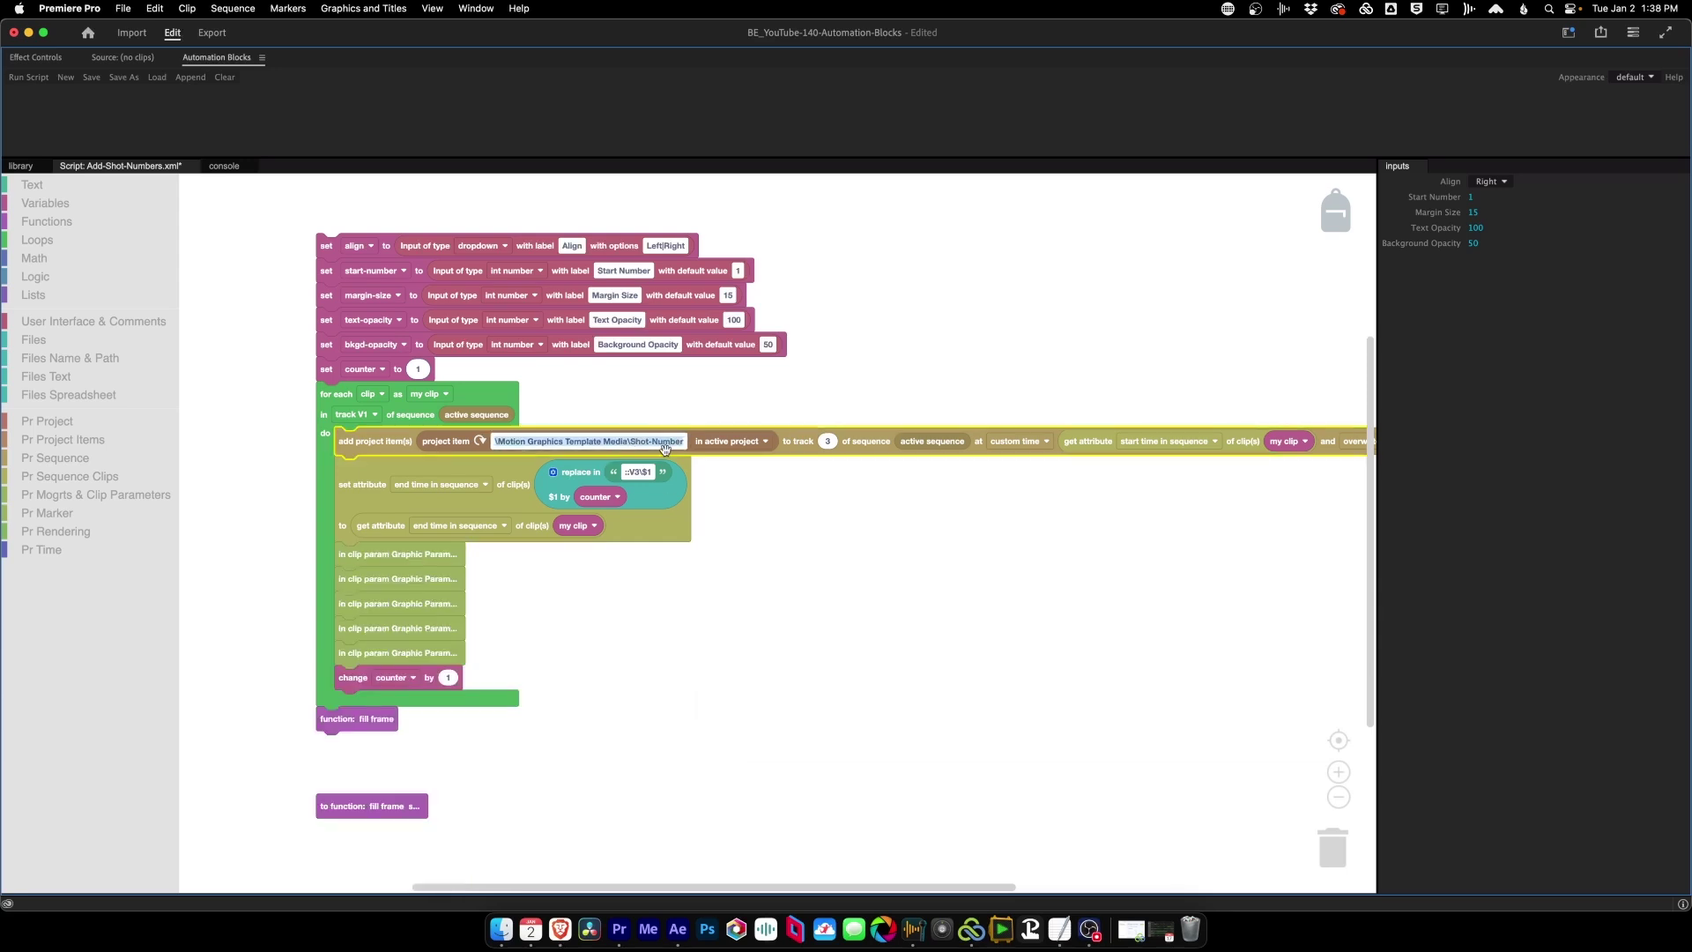
Replace 'Shot-Number' with 'Your-mogrt-name' in the project-item path and save the script.
left_click(639, 440)
left_click_drag(631, 441, 688, 445)
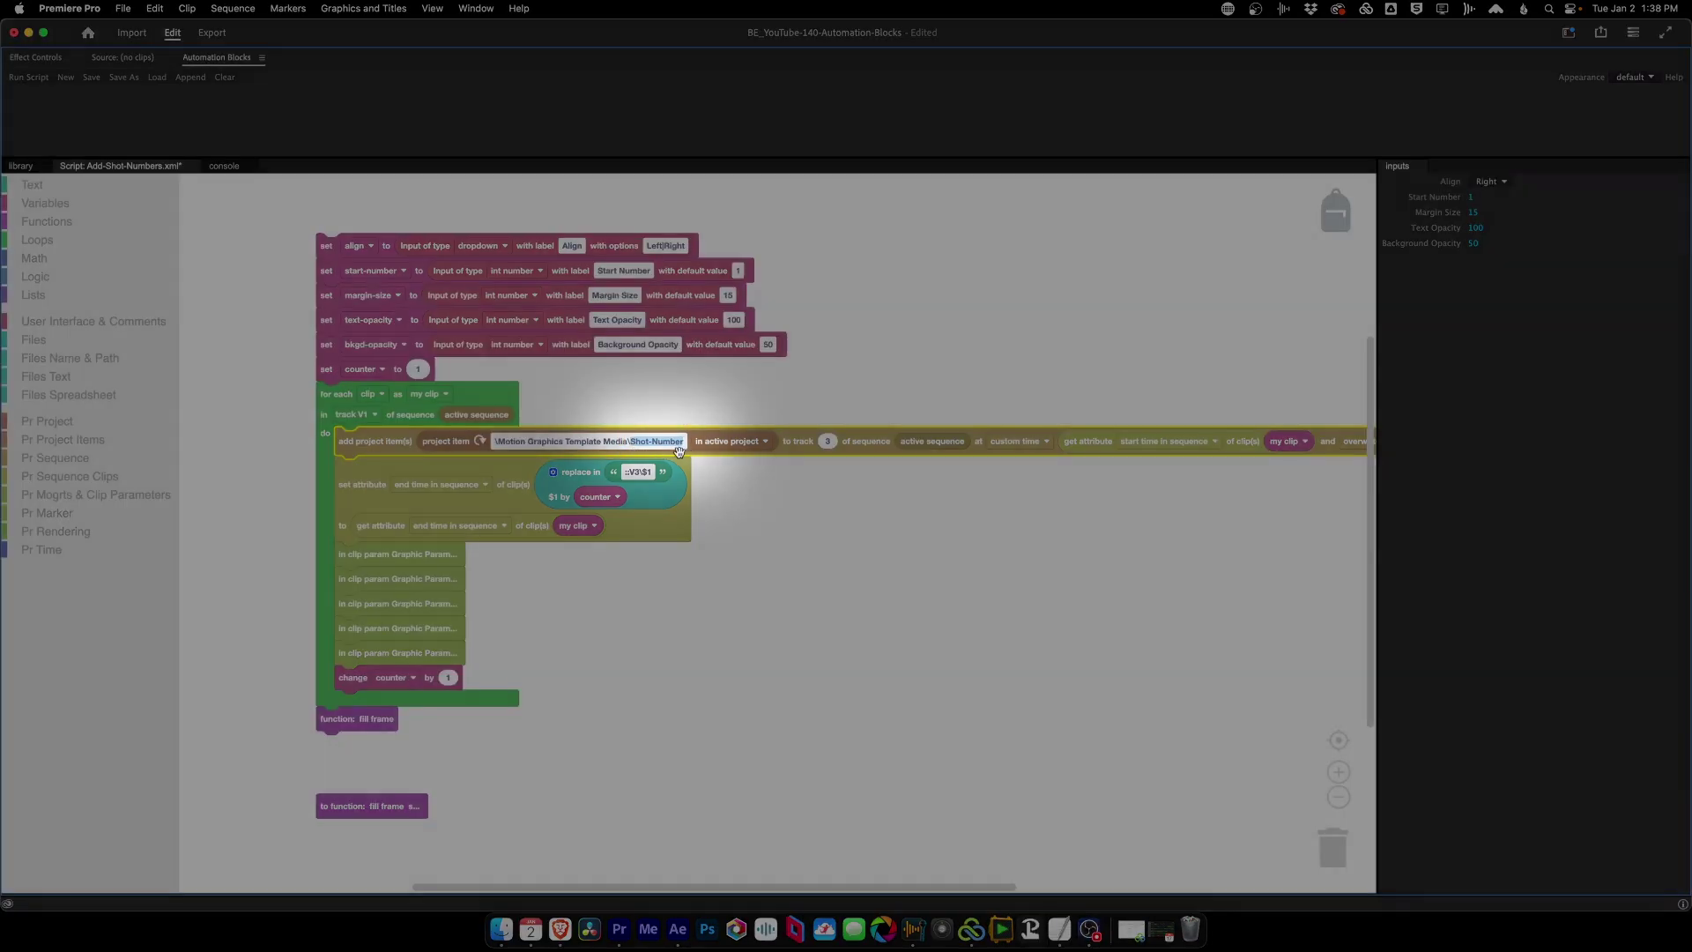
type("You")
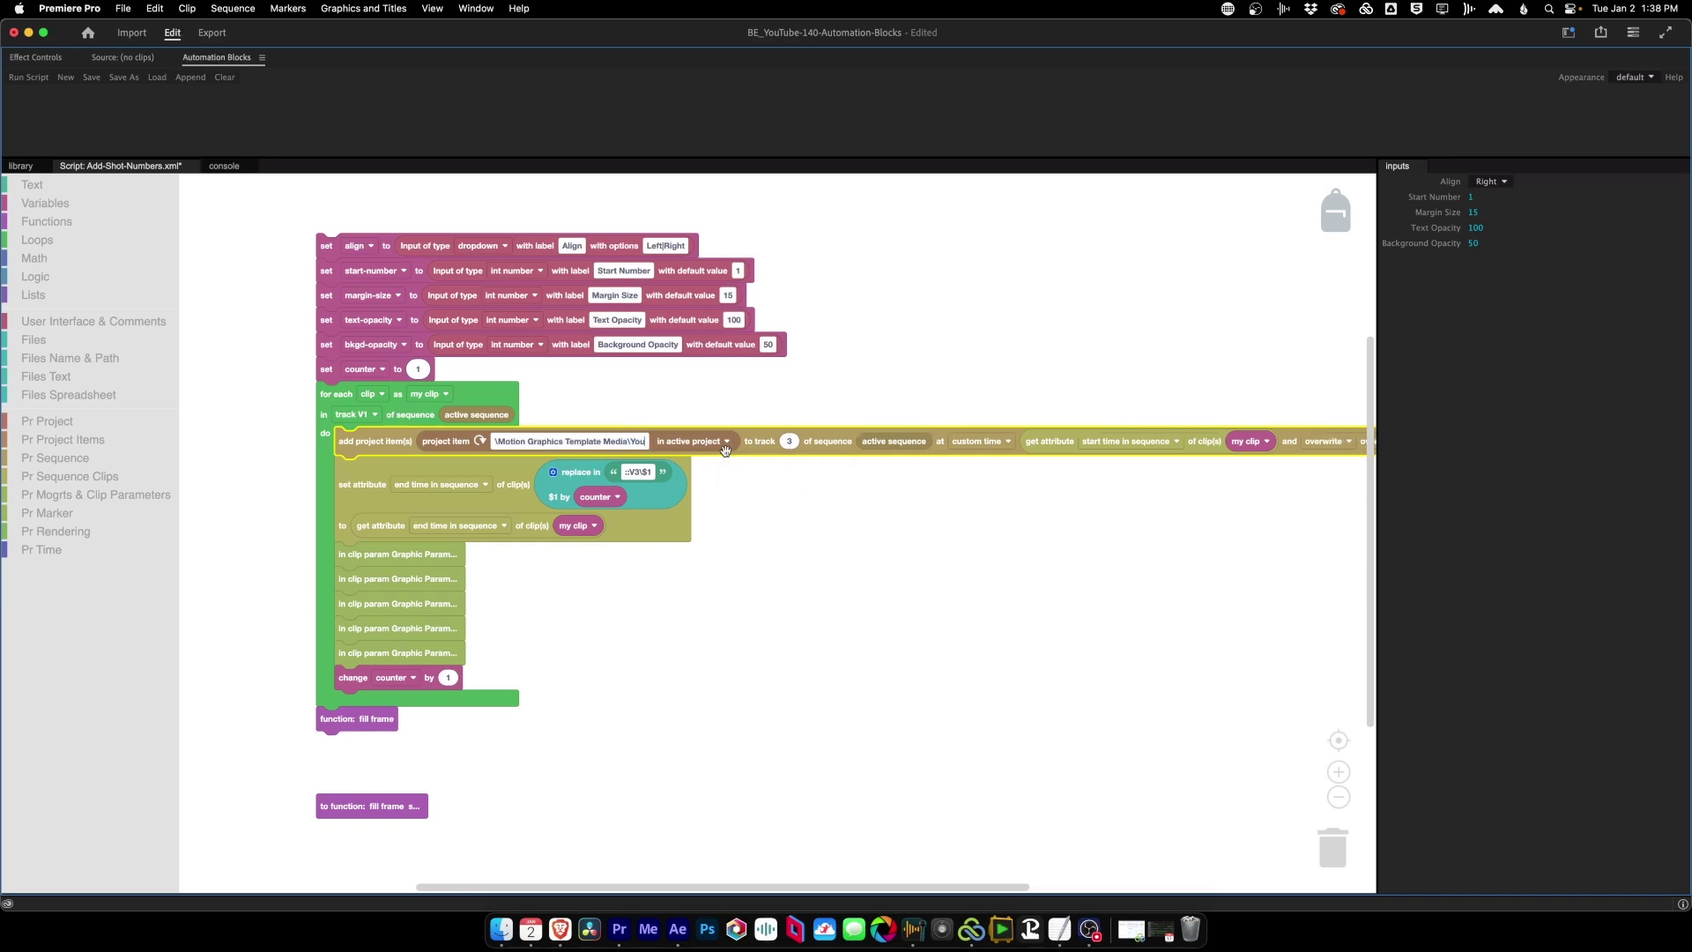
type("r-mogrt-name")
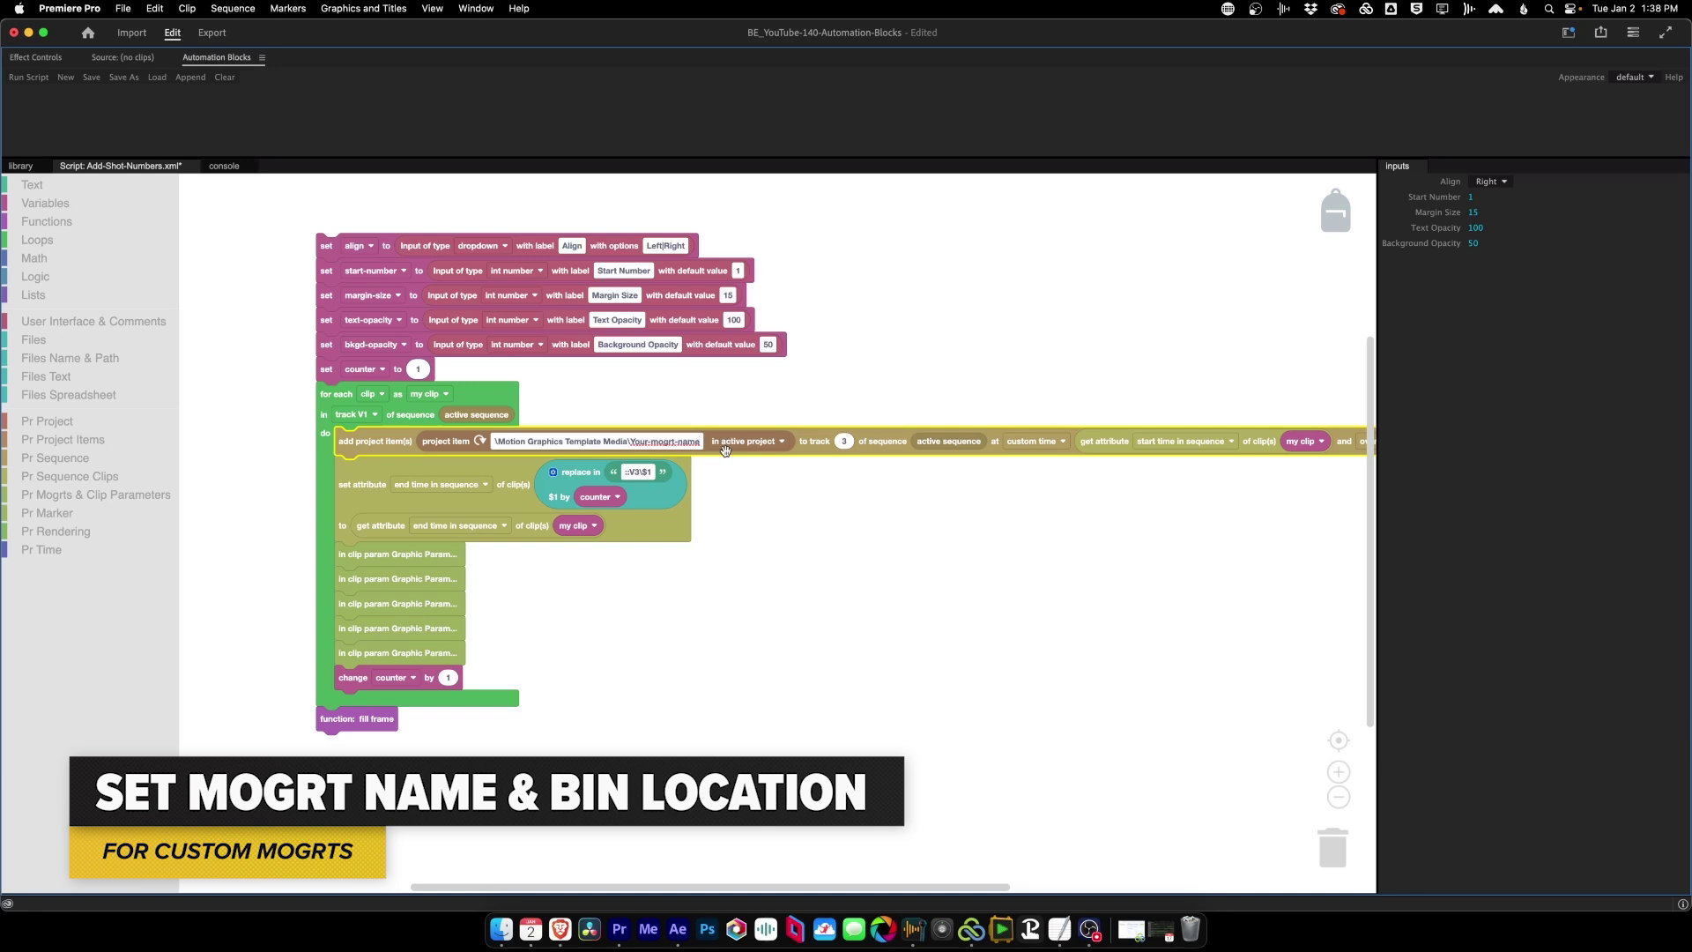
left_click(92, 77)
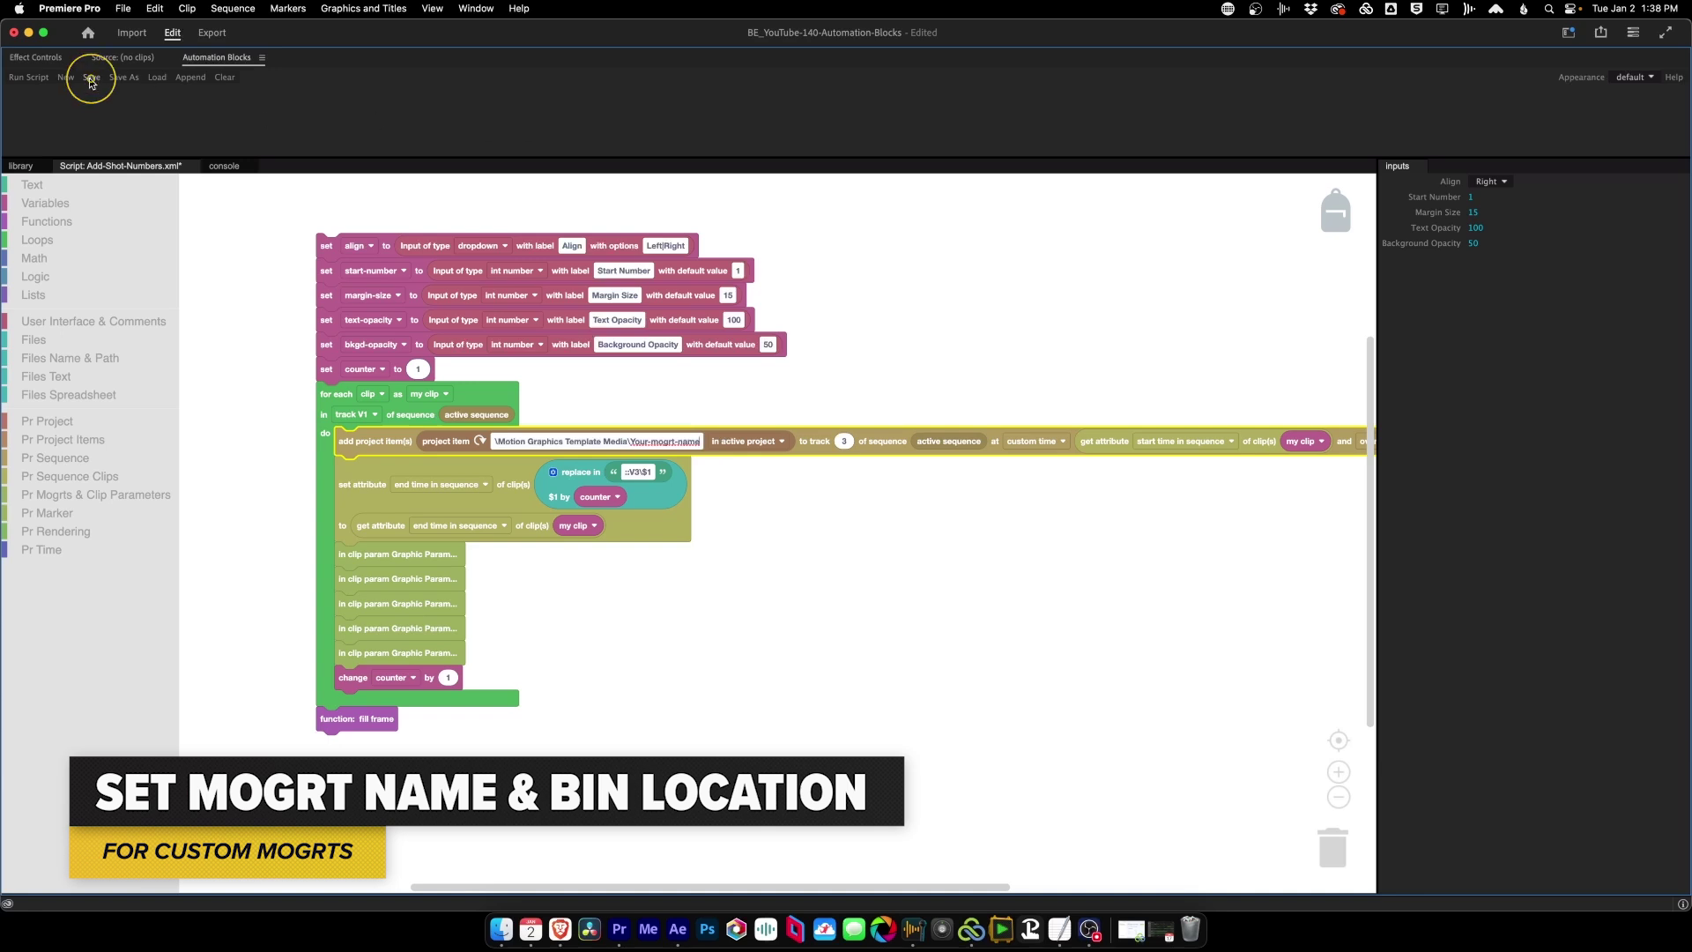